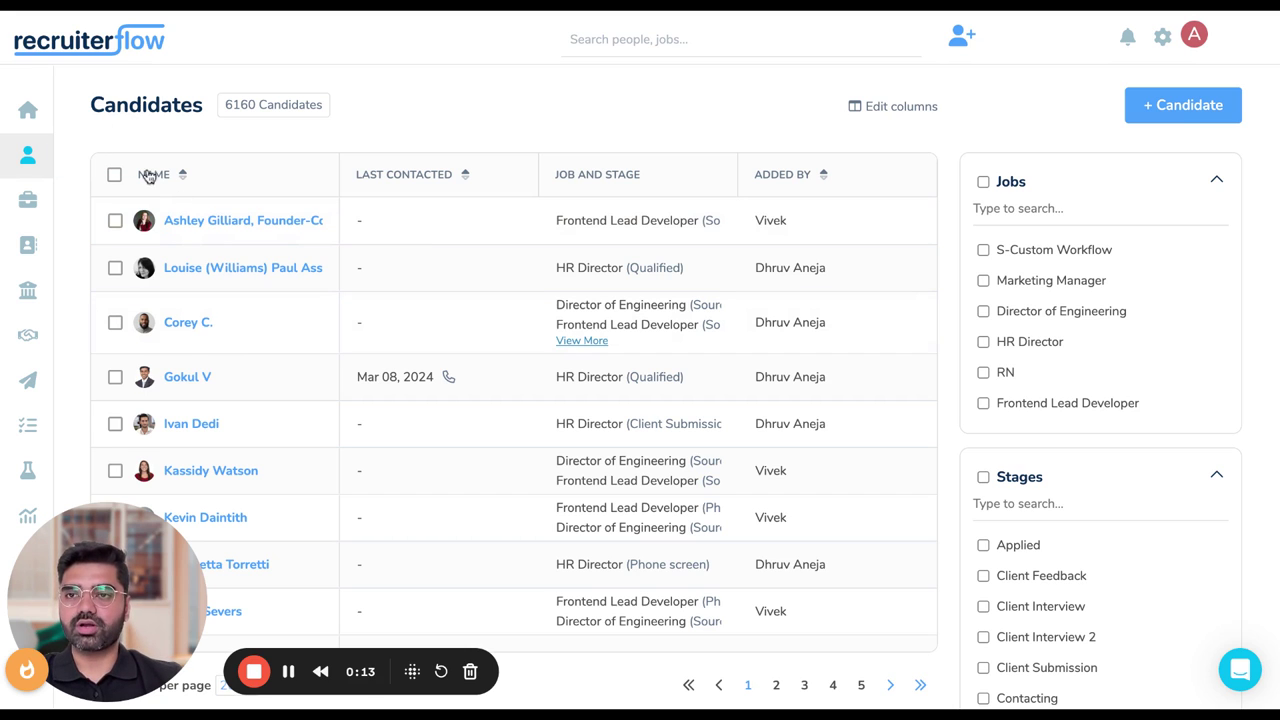
- Select the first three candidates in the list and open the bulk field update for them
scroll(182, 347, down, 2)
scroll(182, 347, down, 6)
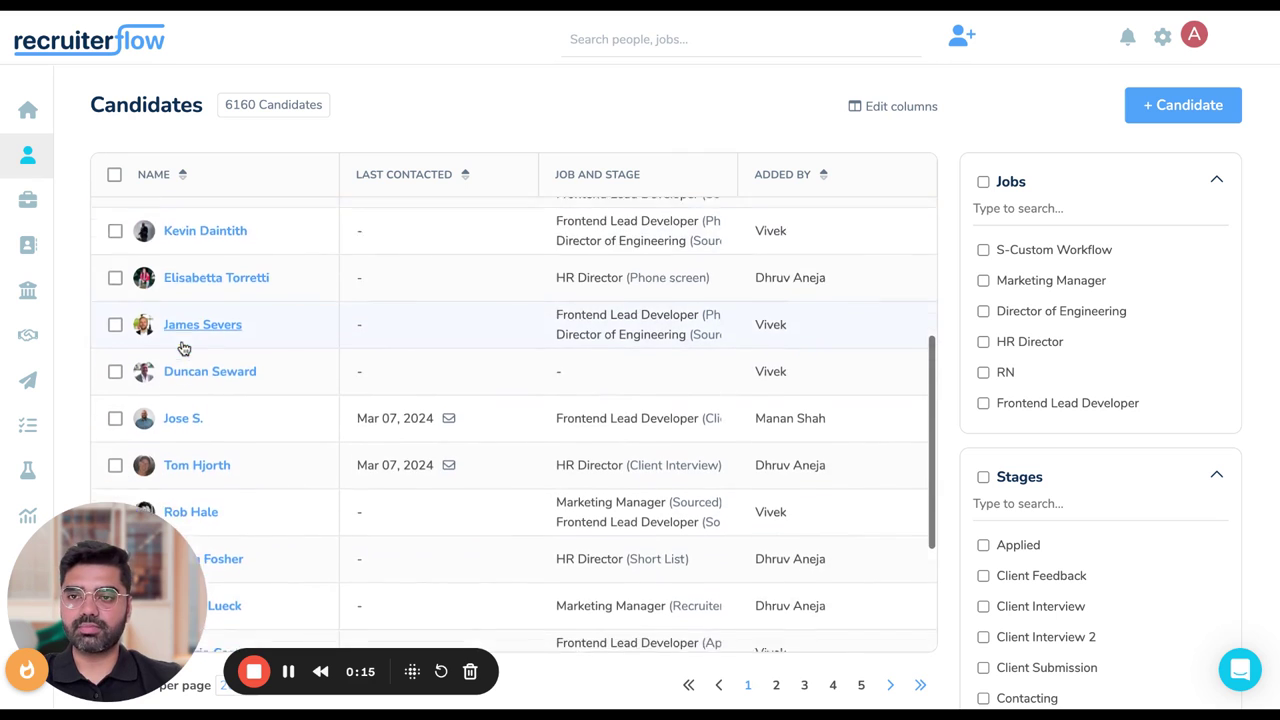
scroll(182, 340, up, 10)
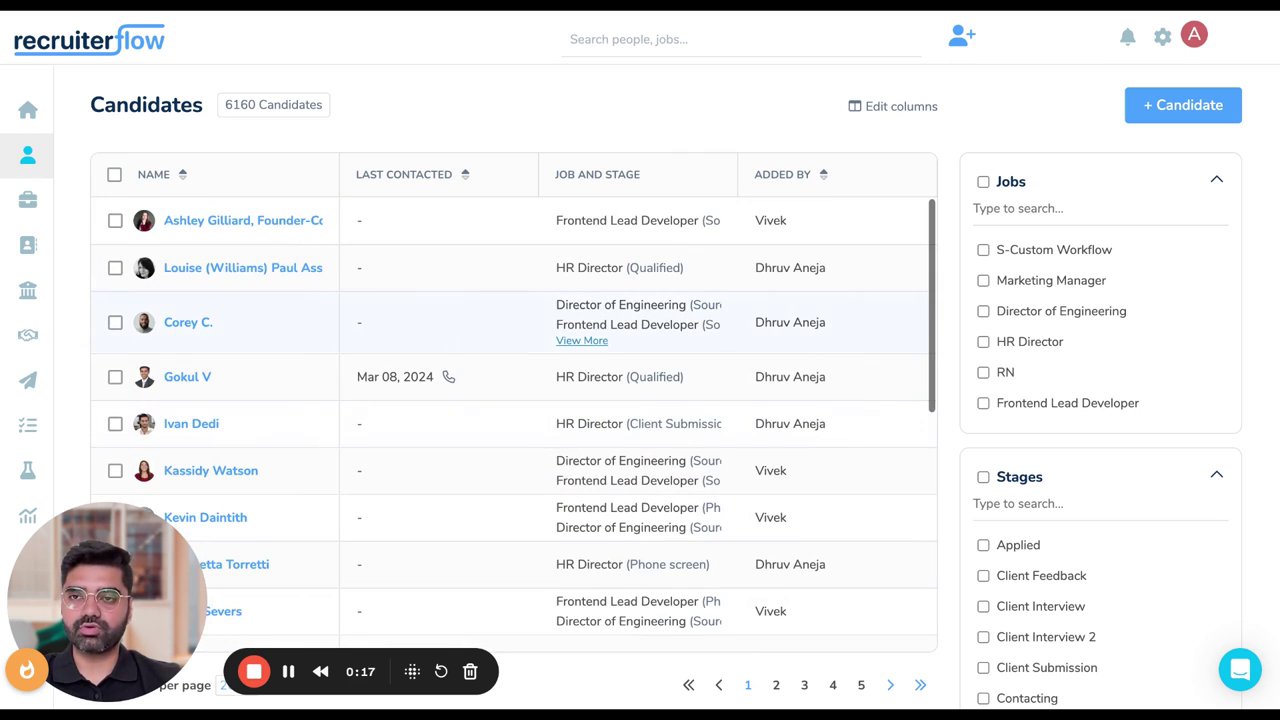
click(115, 221)
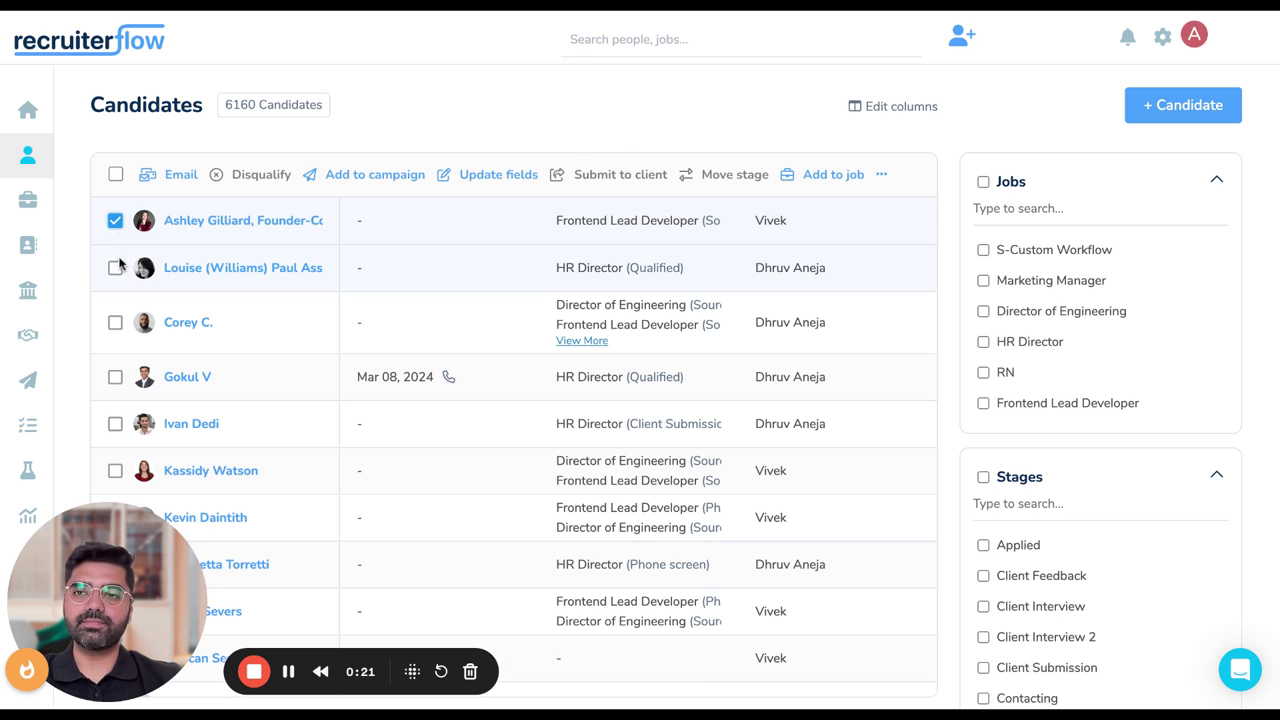
click(115, 268)
click(115, 323)
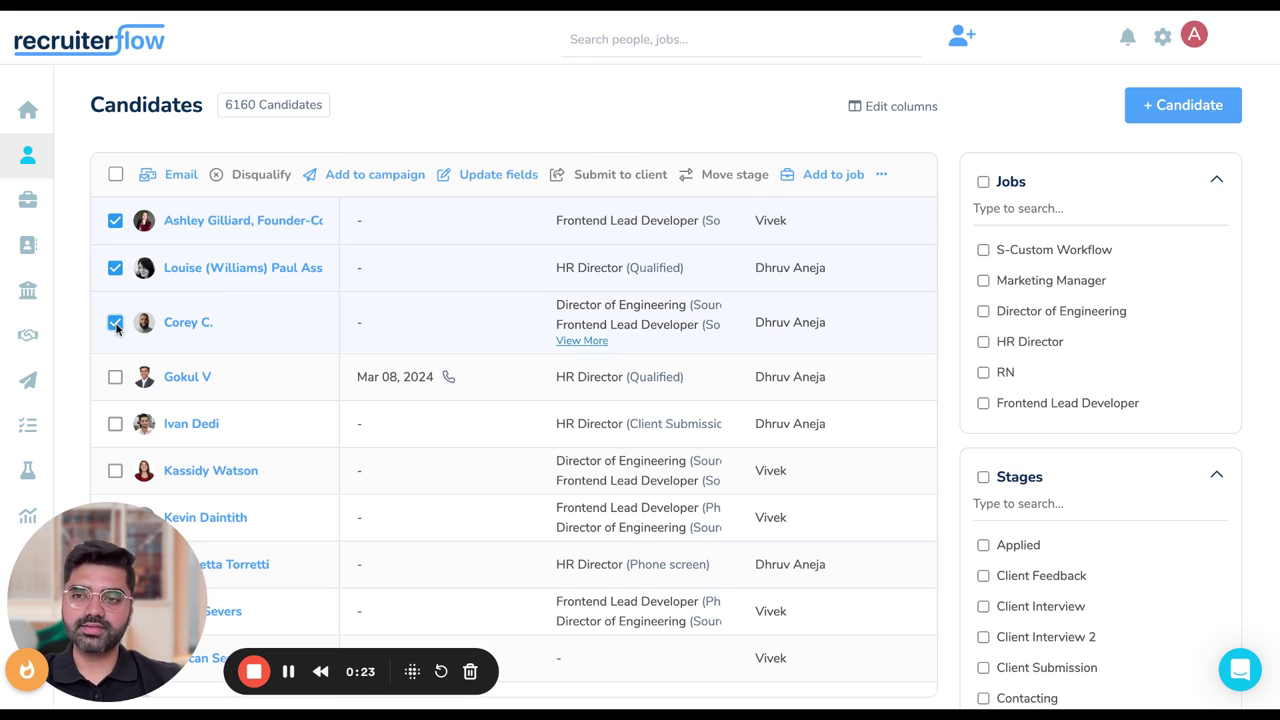
click(474, 187)
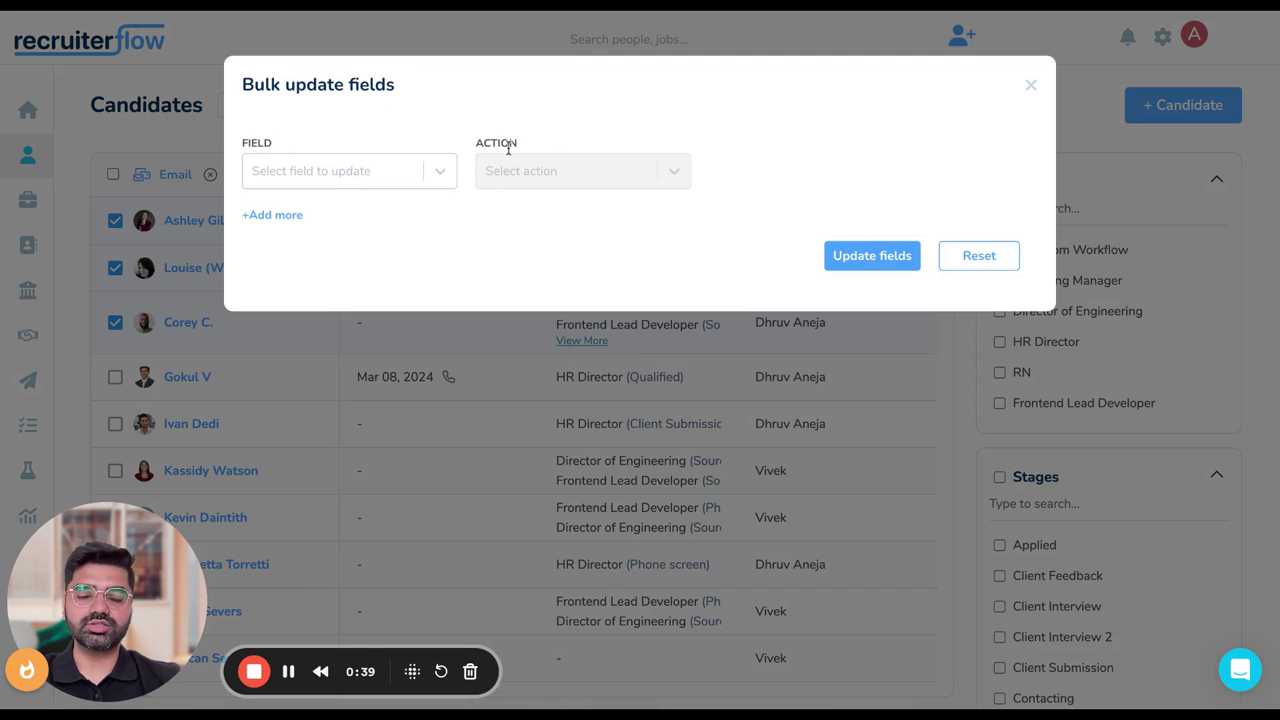
- Set the bulk update to change the Source field to Referral
click(324, 172)
scroll(316, 307, down, 2)
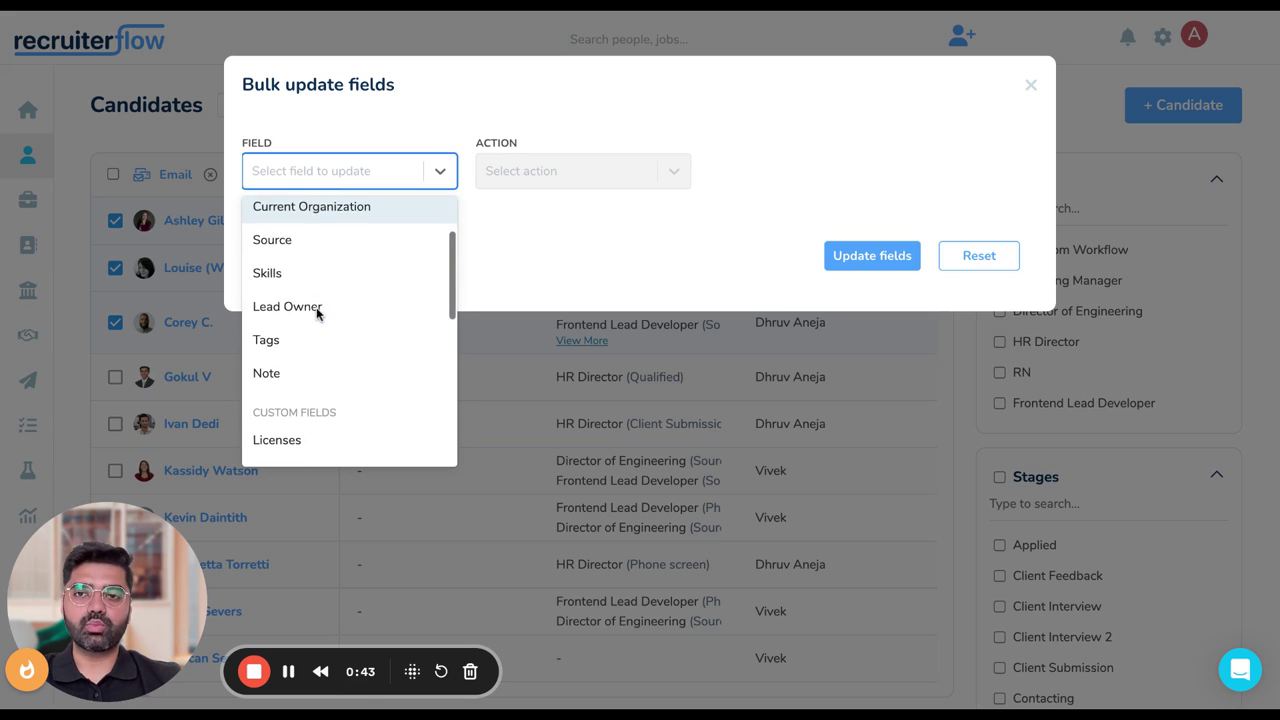
scroll(316, 307, down, 2)
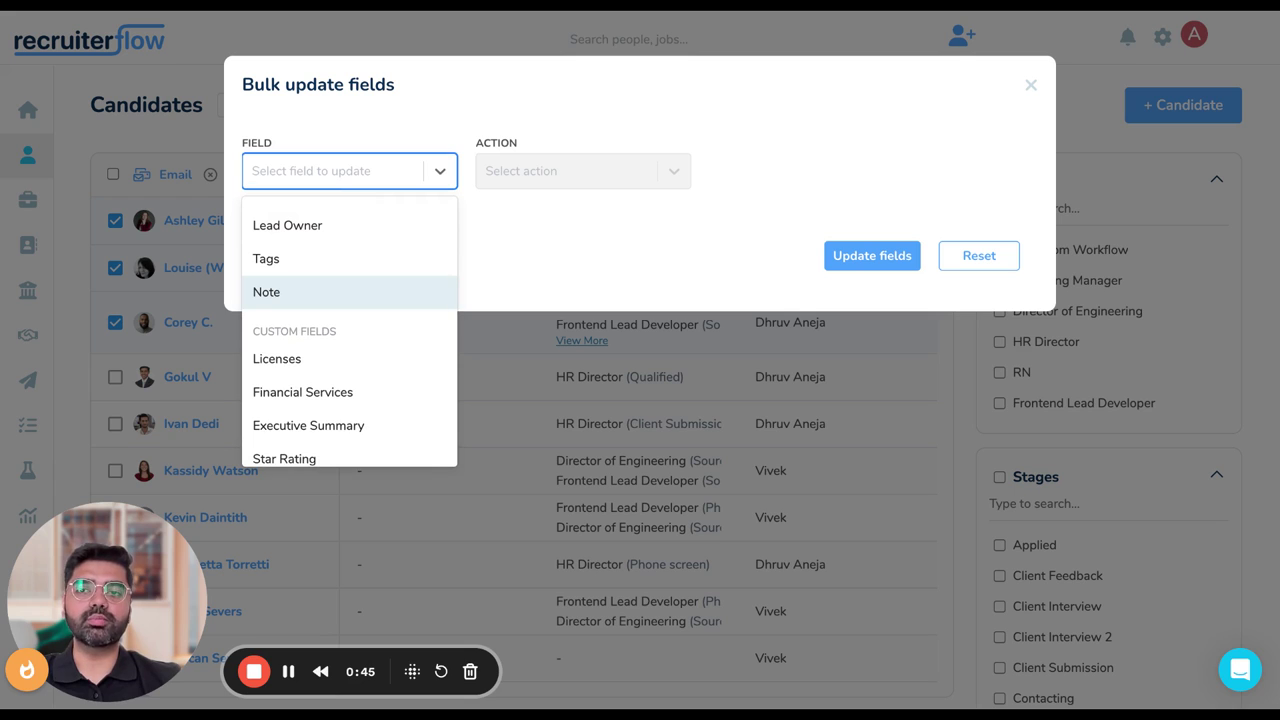
scroll(316, 305, down, 3)
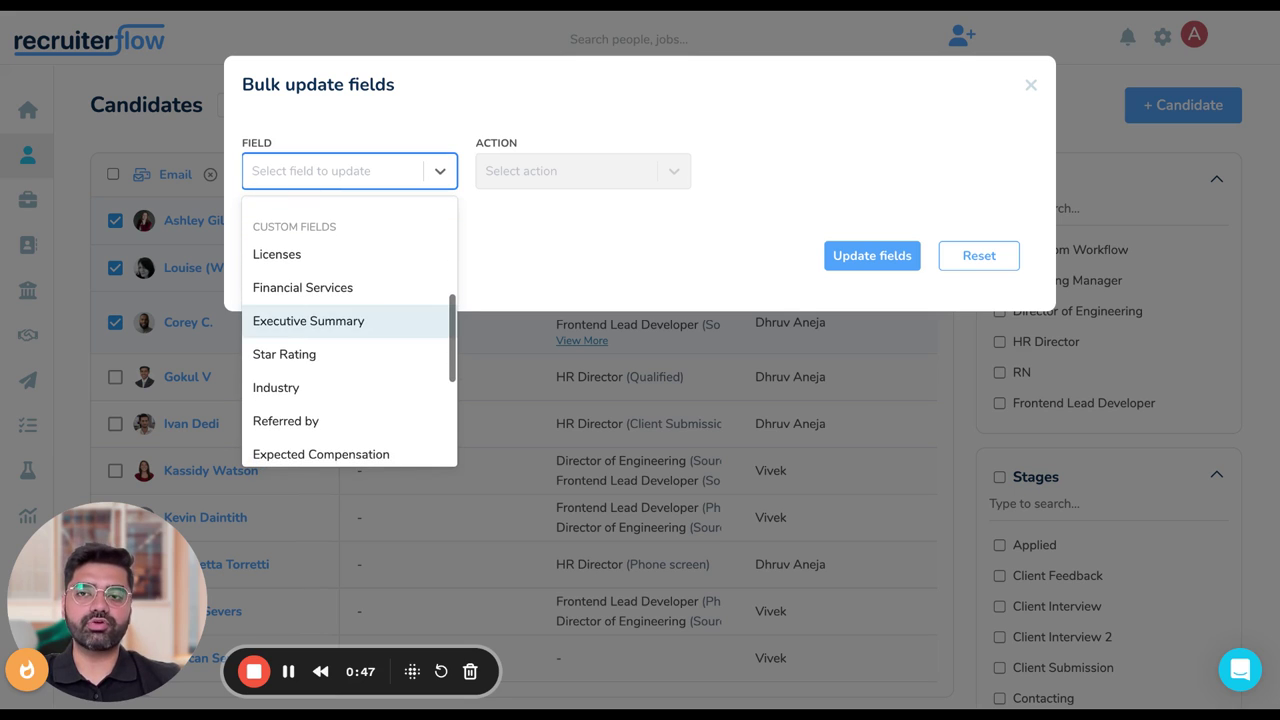
scroll(316, 305, up, 6)
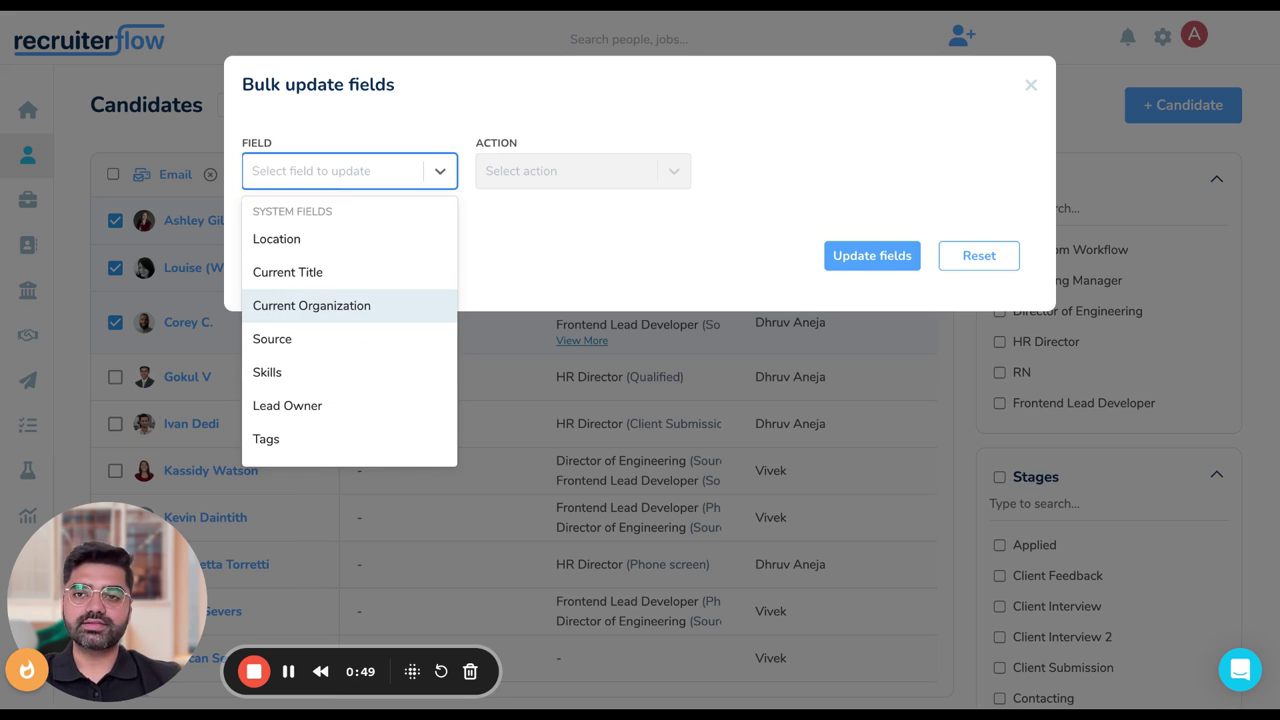
click(284, 341)
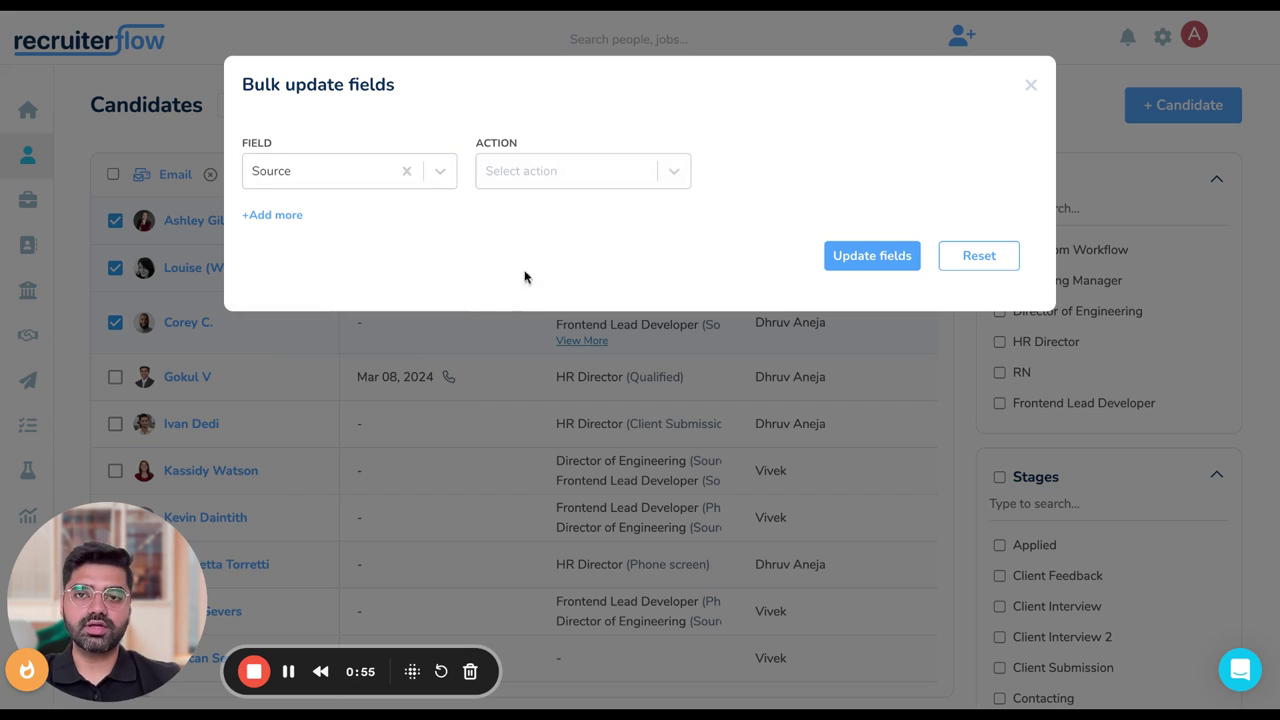
click(519, 183)
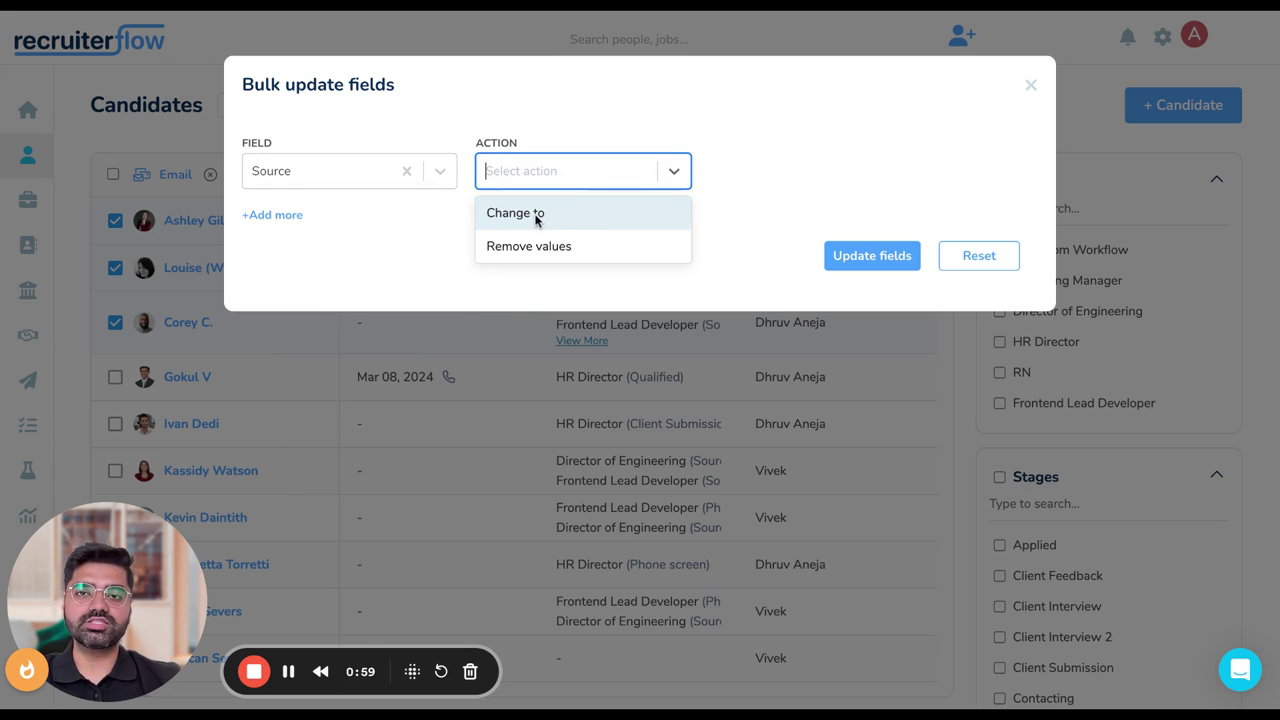
click(534, 214)
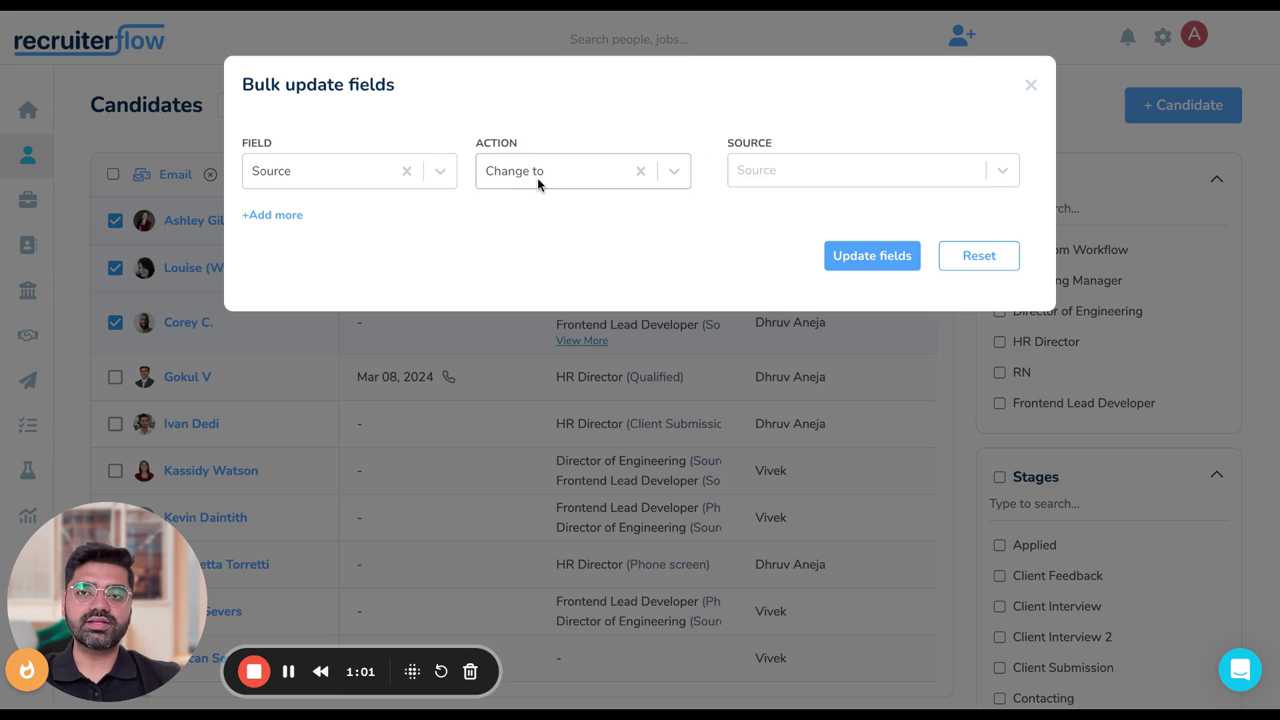
click(771, 183)
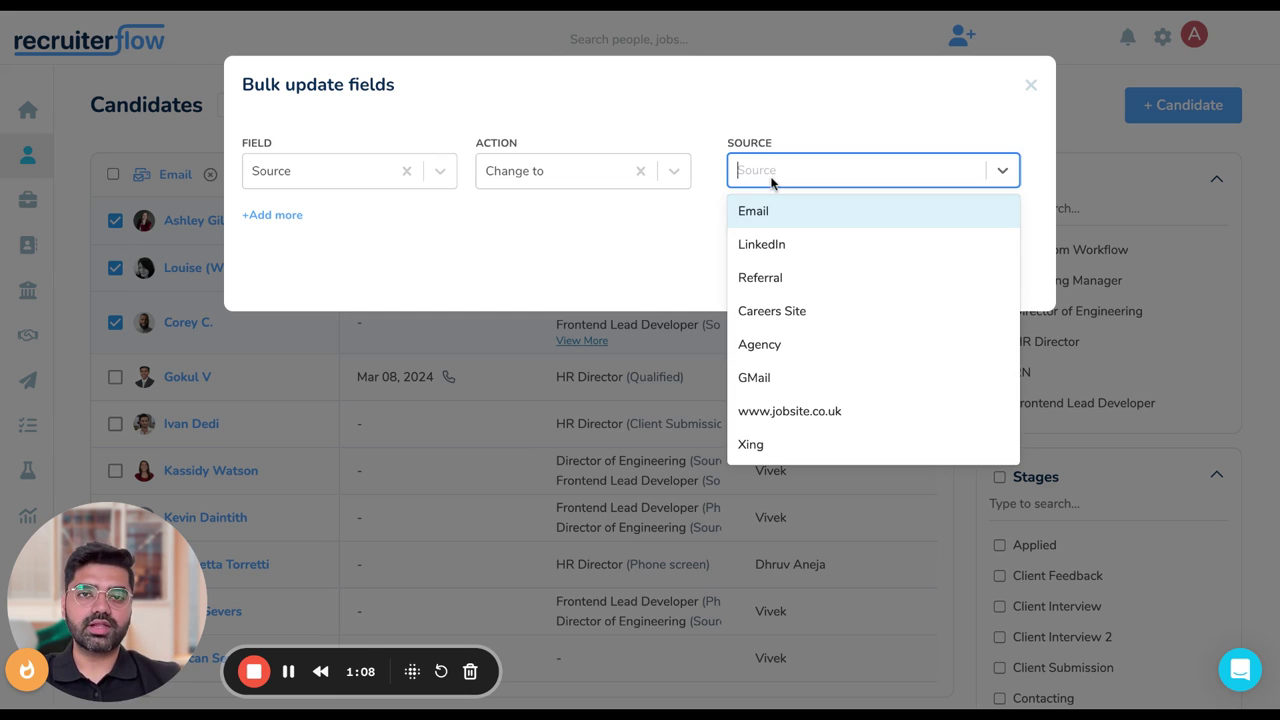
click(762, 280)
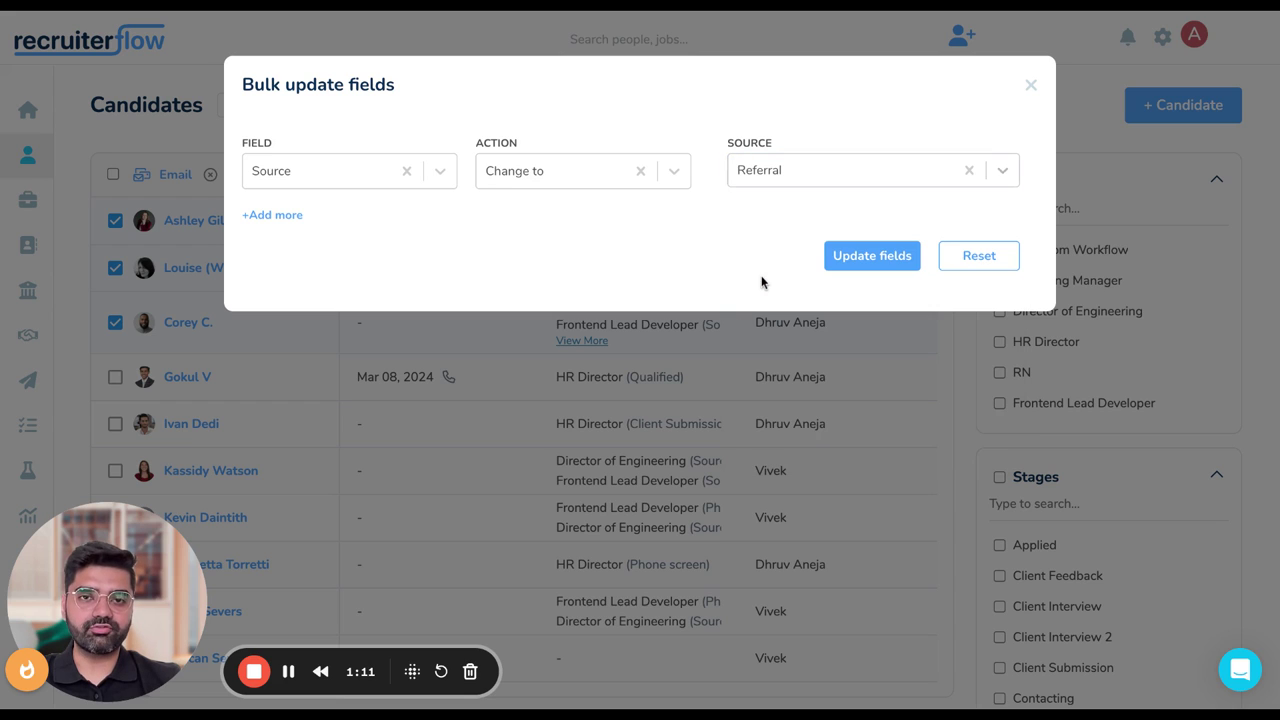
- Submit the Source update and confirm it for the selected candidates by entering 3
click(860, 262)
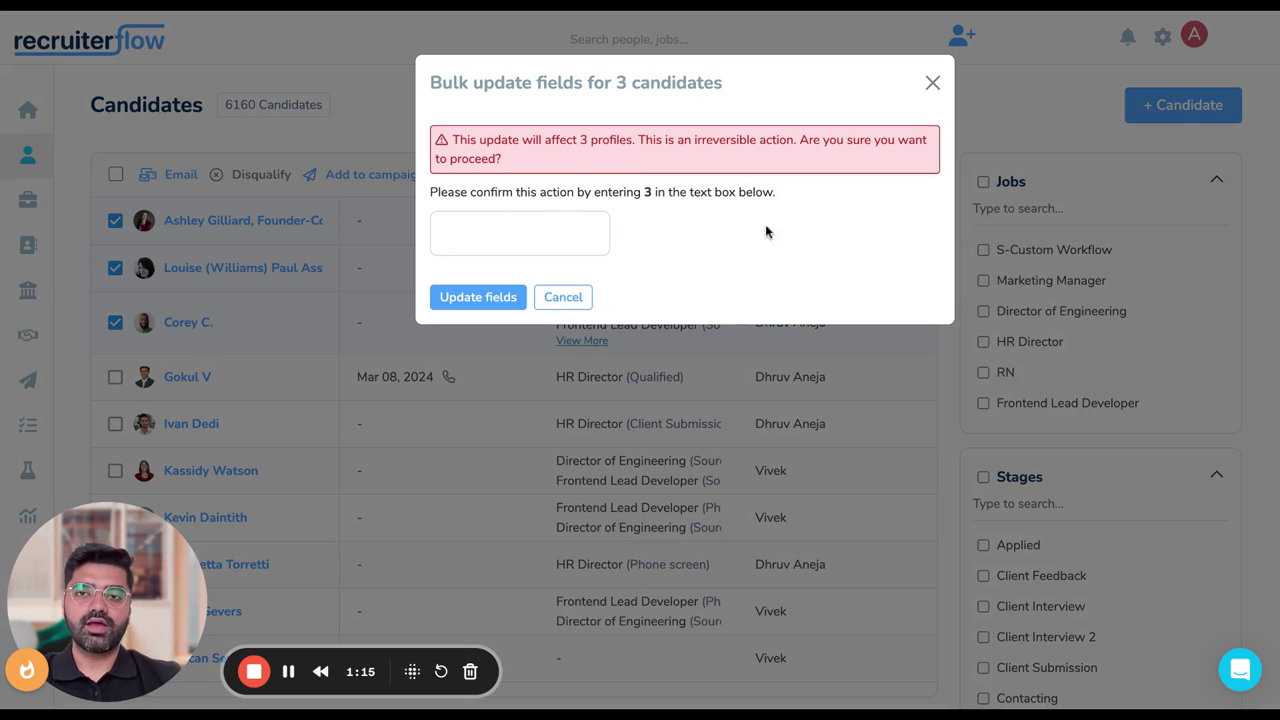
click(461, 214)
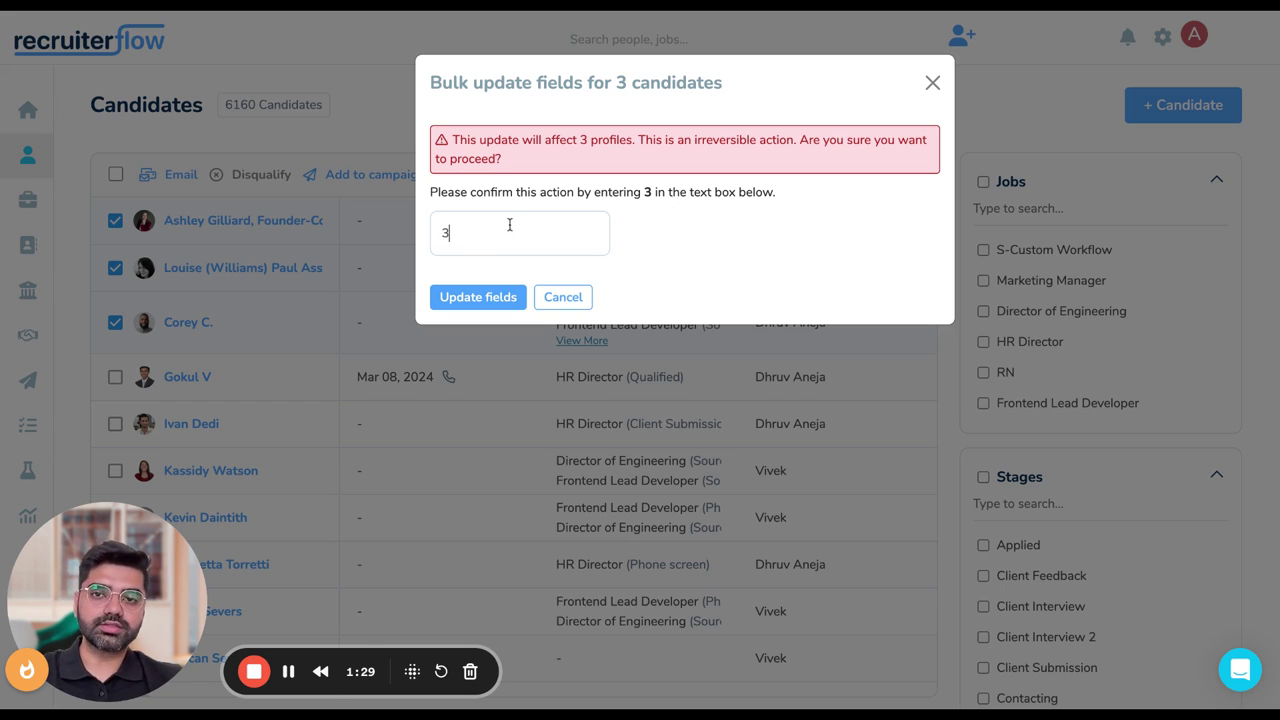
click(478, 299)
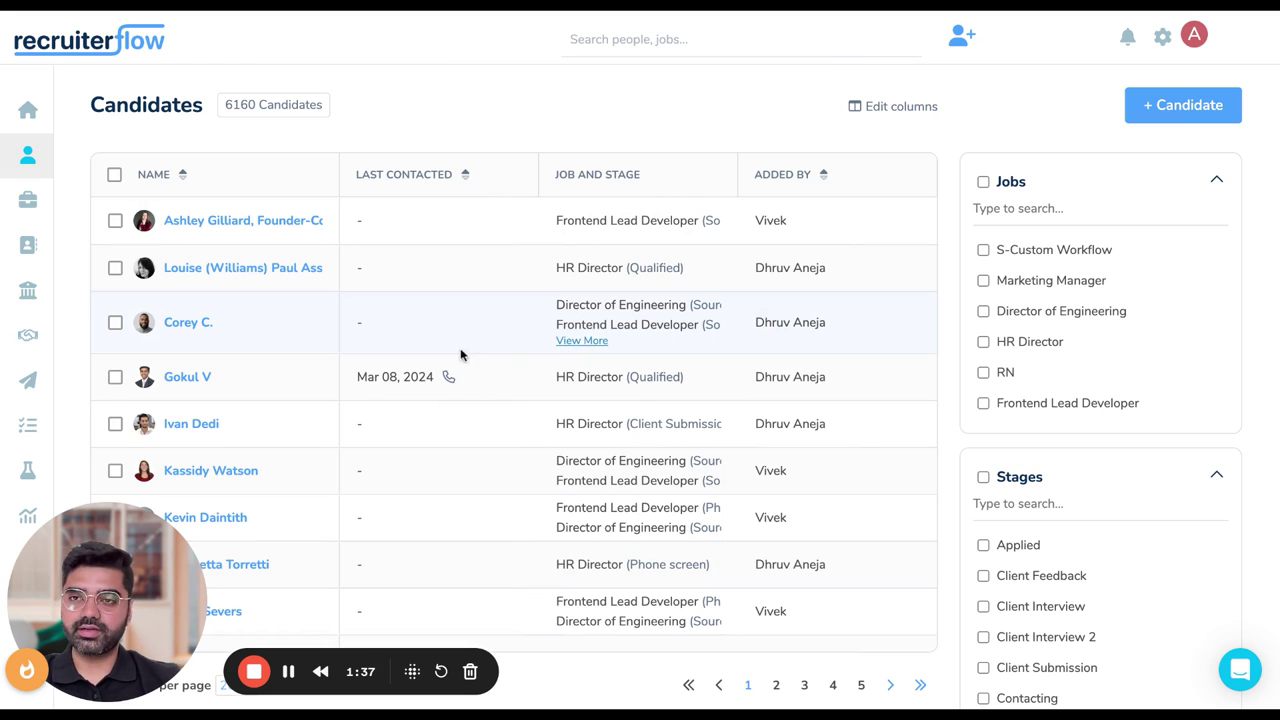
- Check the source shown on the first candidate's profile, and return to the candidate list
click(191, 224)
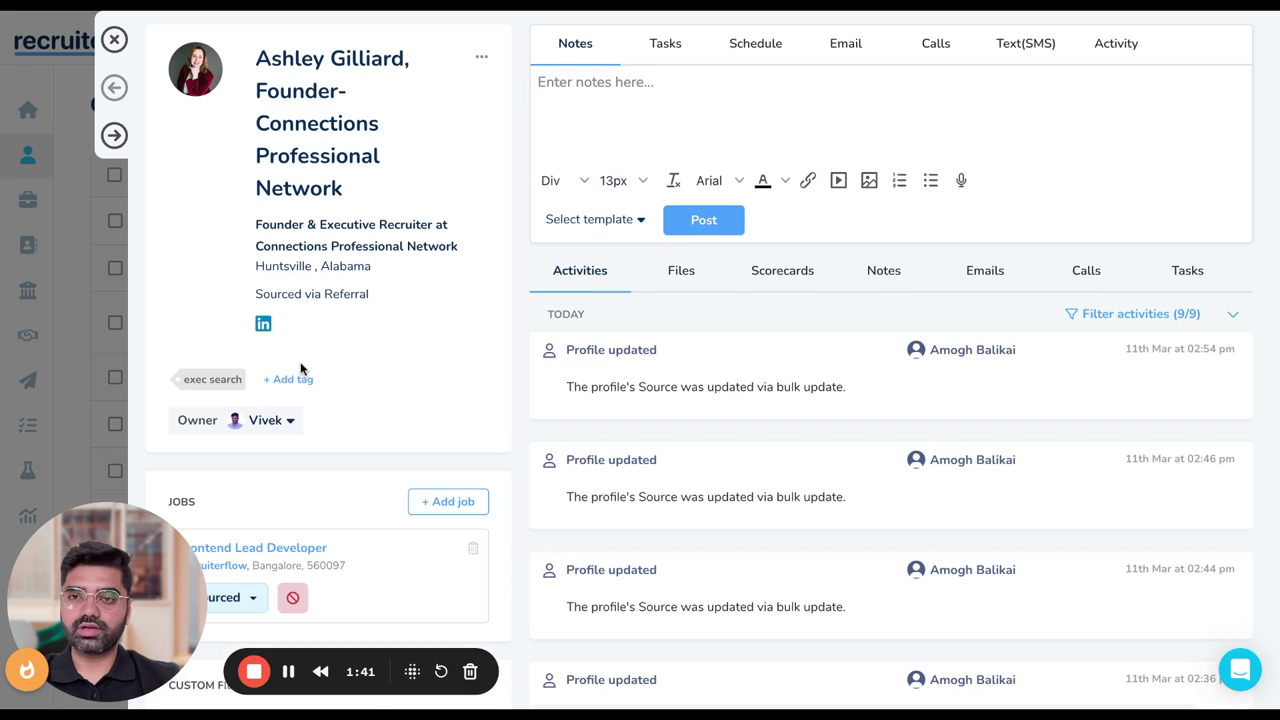
triple_click(294, 293)
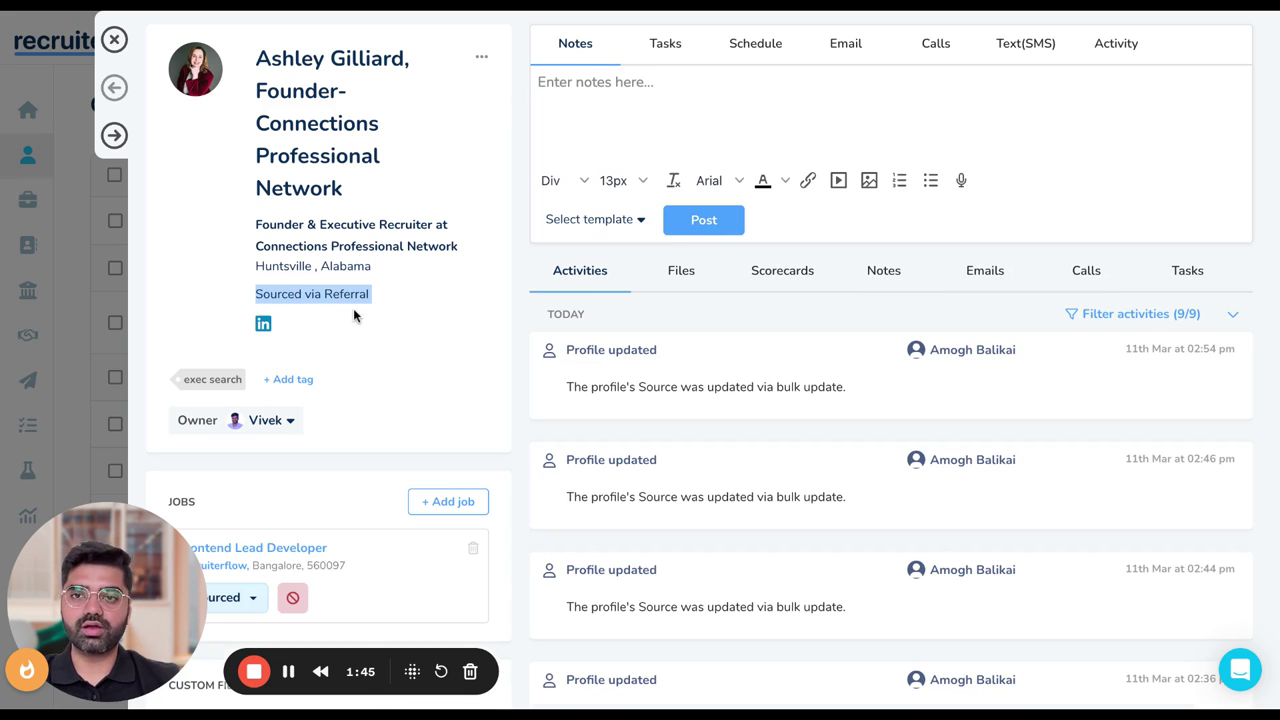
click(116, 40)
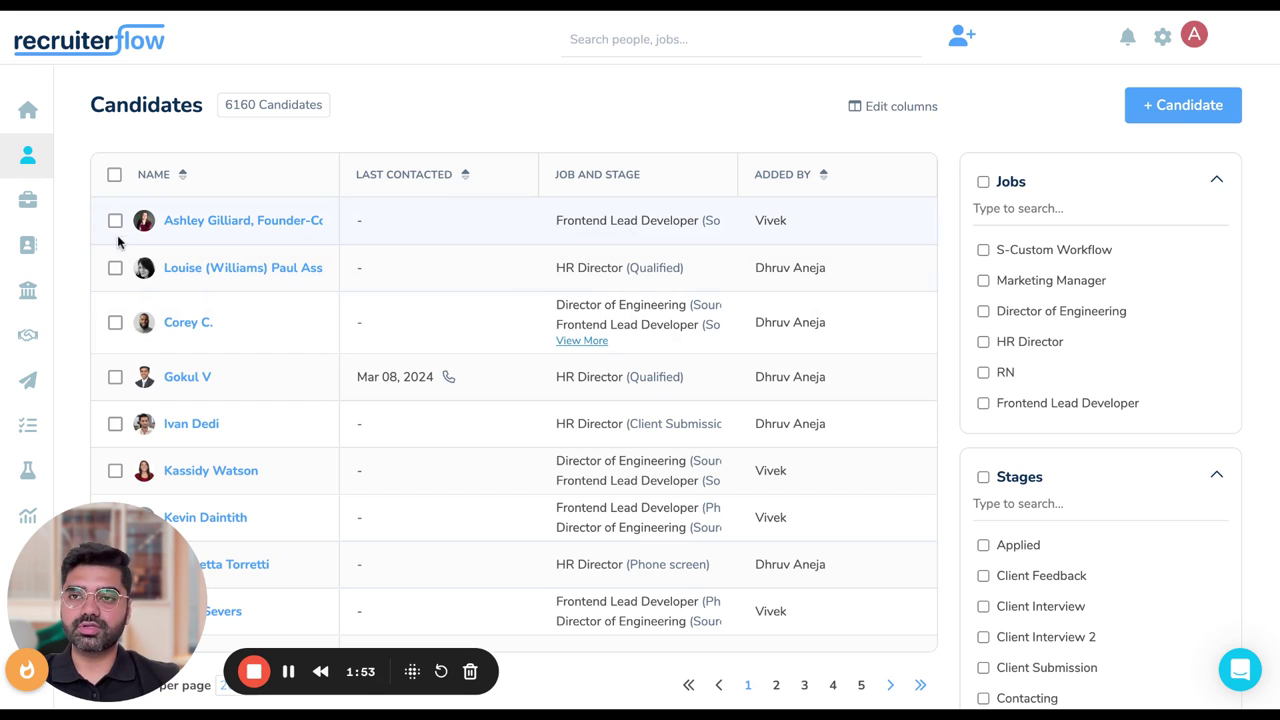
- Select the candidates in the ninth, twelfth and thirteenth rows and open the bulk field update for them
scroll(120, 280, down, 5)
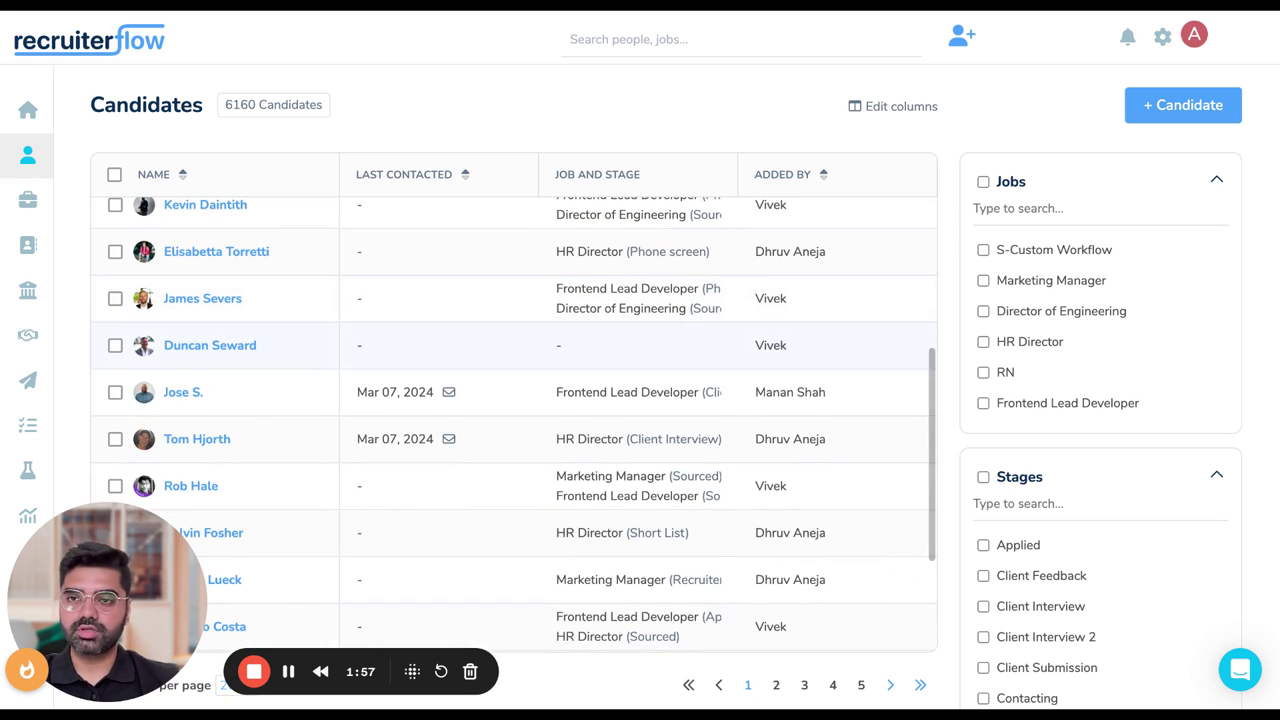
scroll(137, 340, down, 1)
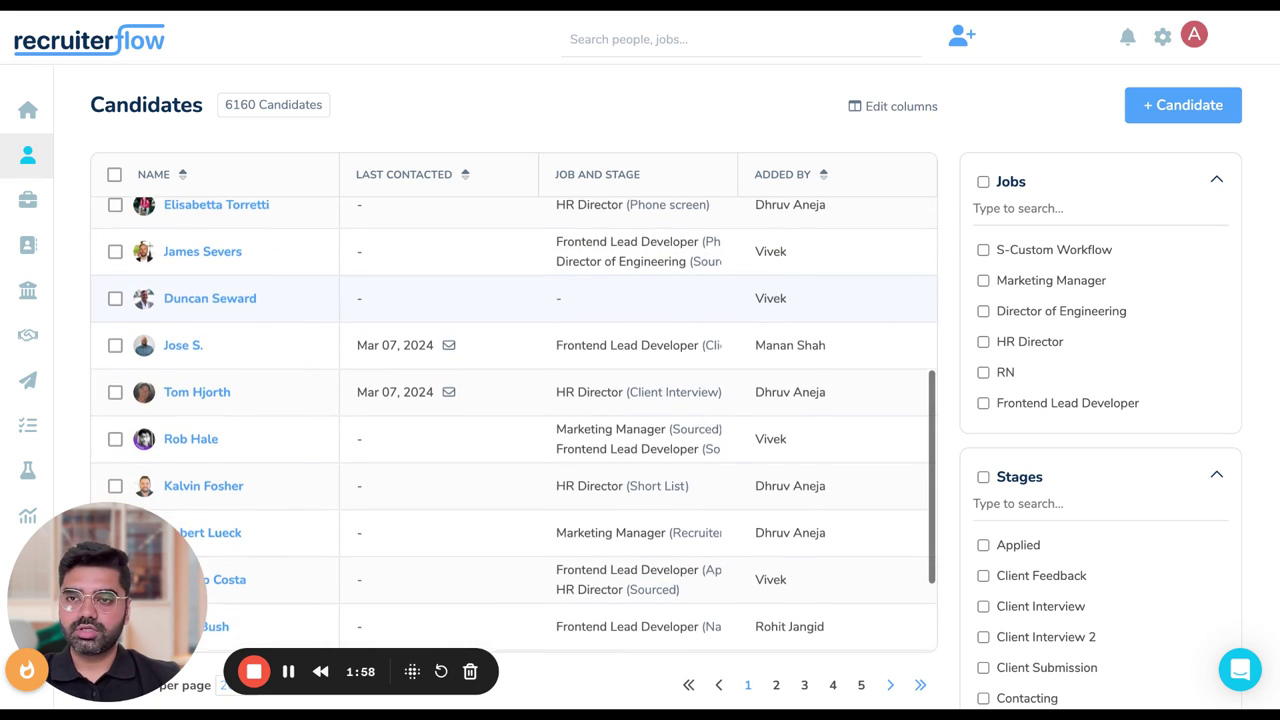
click(114, 250)
scroll(175, 335, down, 1)
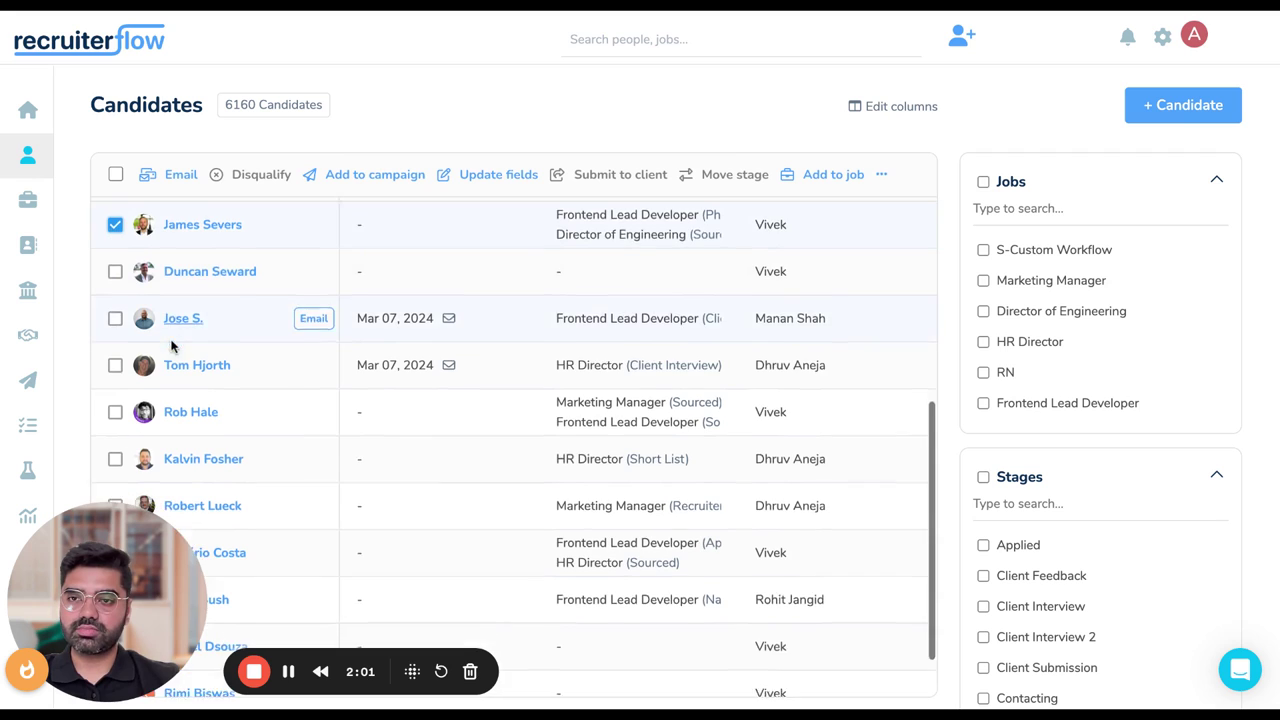
click(115, 327)
click(115, 374)
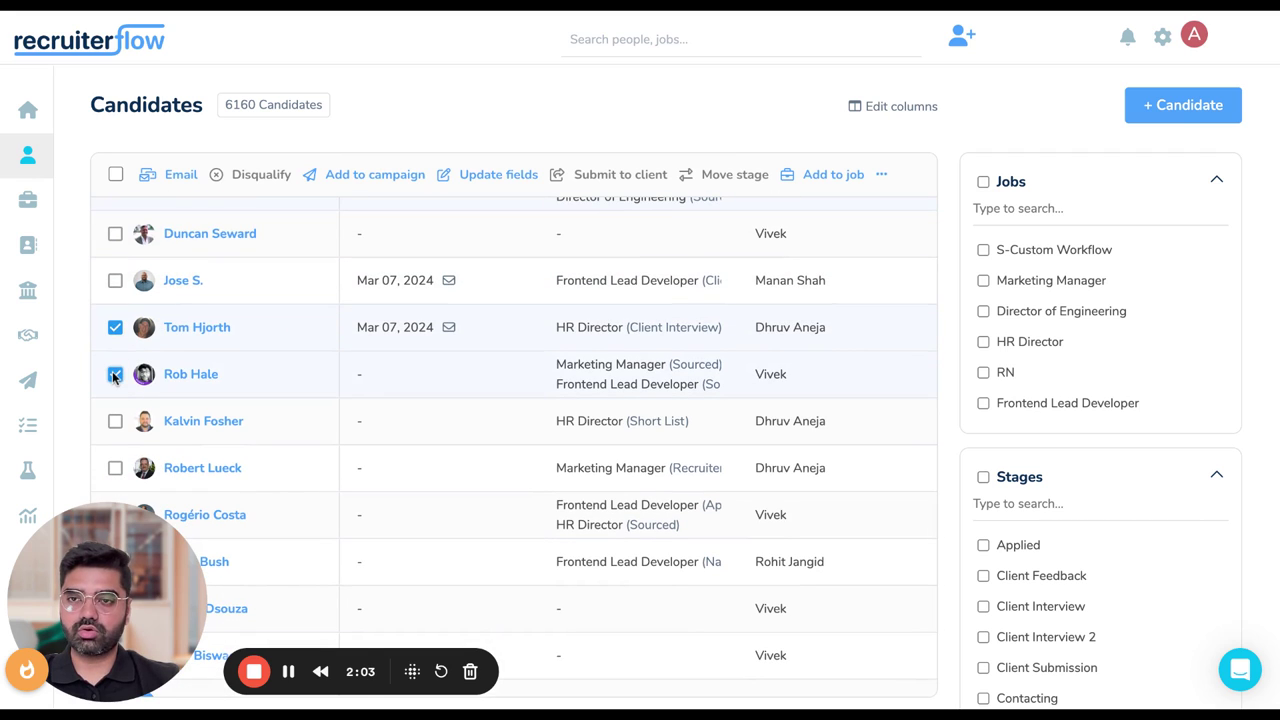
click(474, 188)
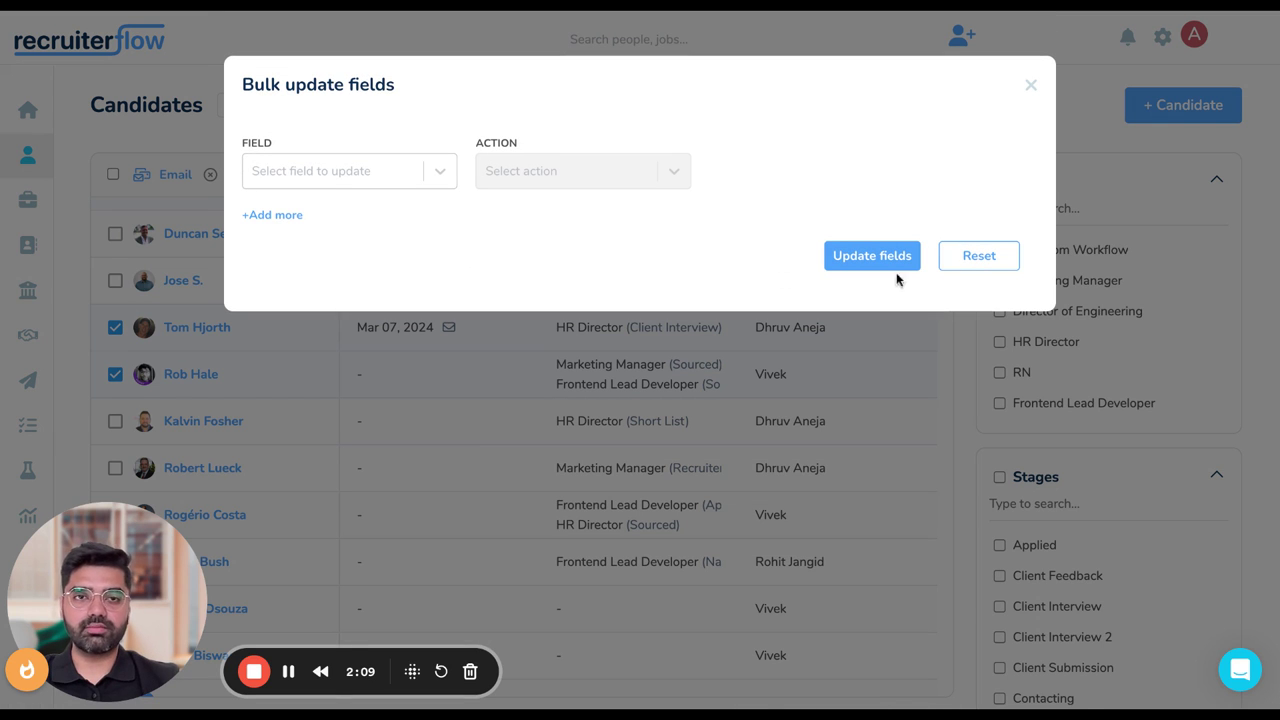
- Bulk-update the Location field with the Remove values action for the selected candidates, confirming with 3
click(428, 172)
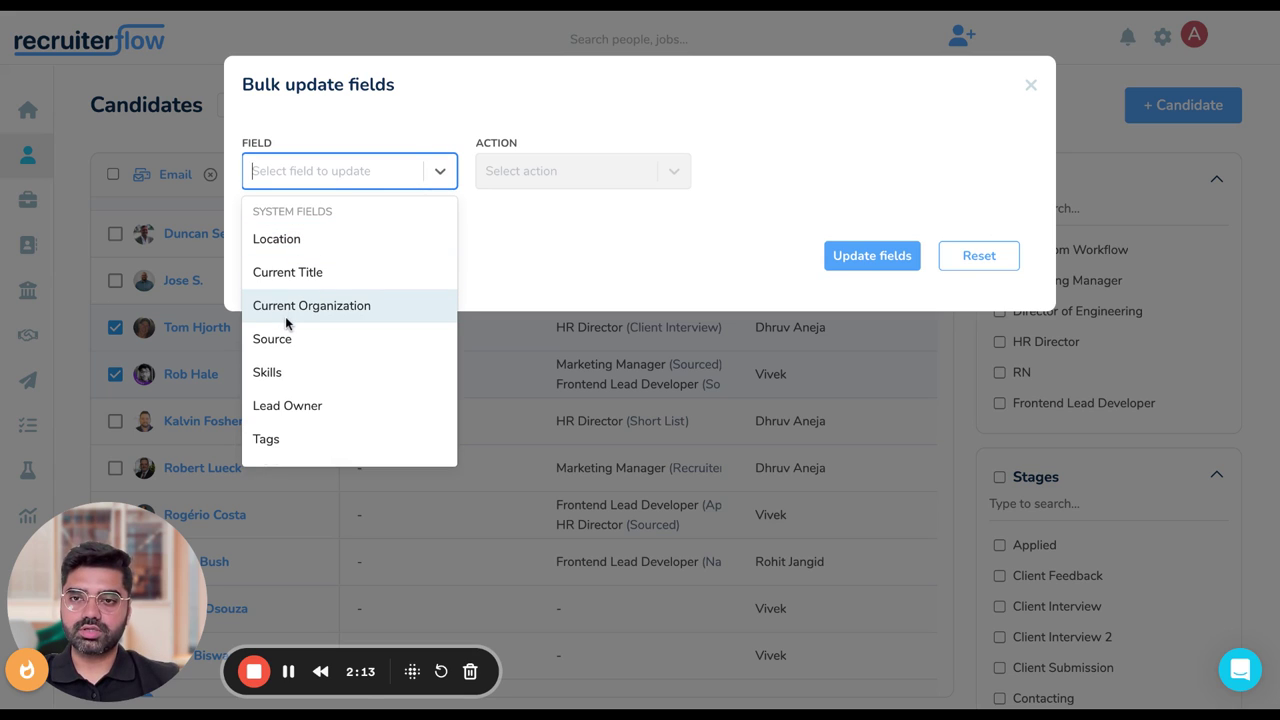
scroll(285, 316, down, 2)
scroll(285, 316, up, 2)
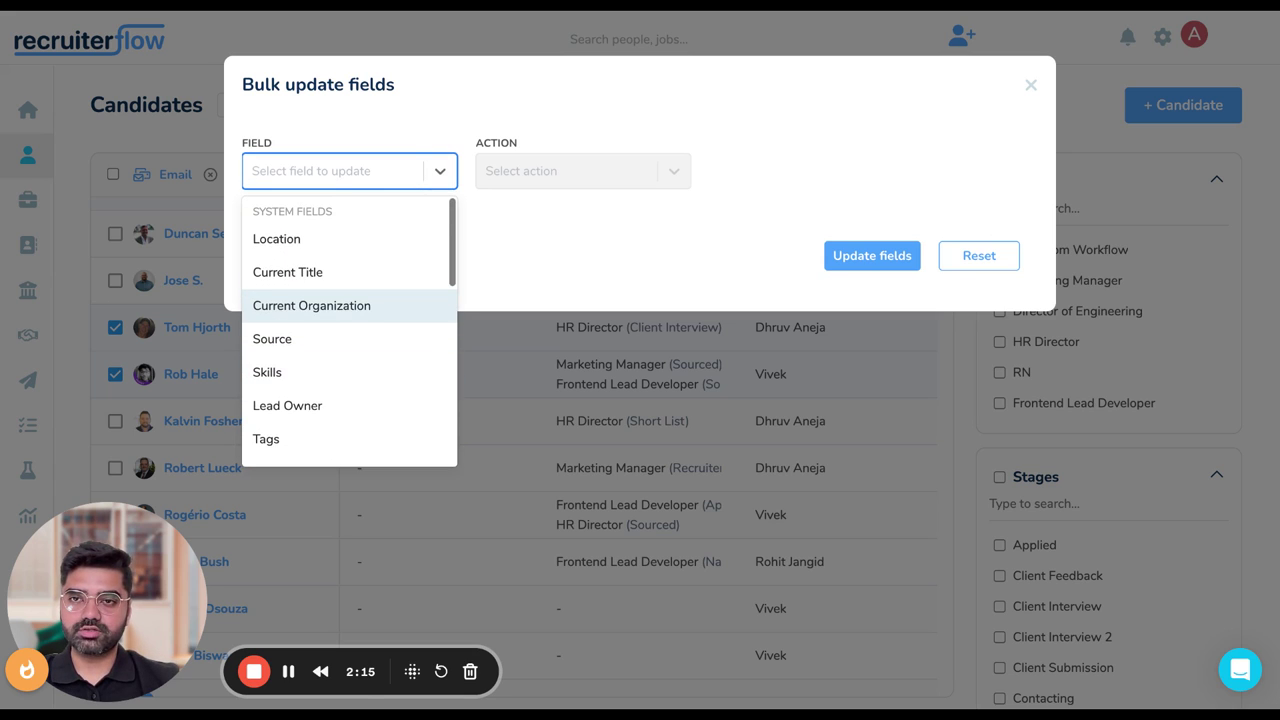
click(289, 241)
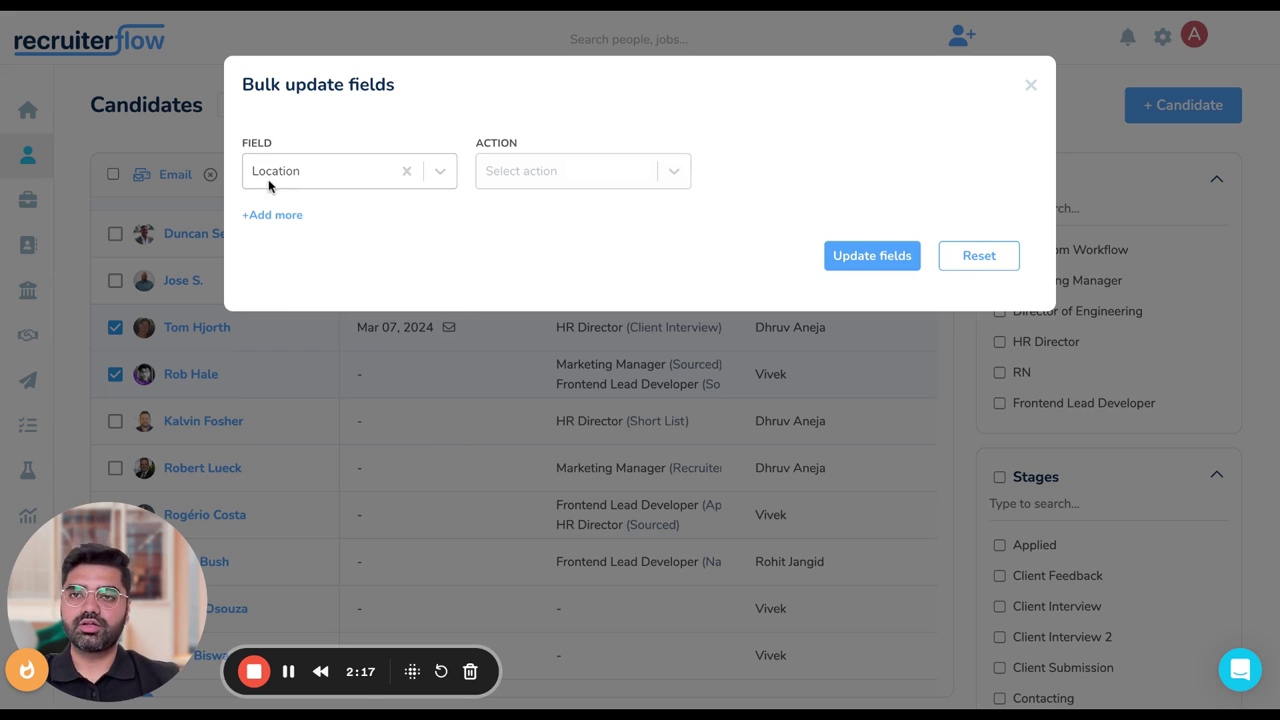
click(538, 171)
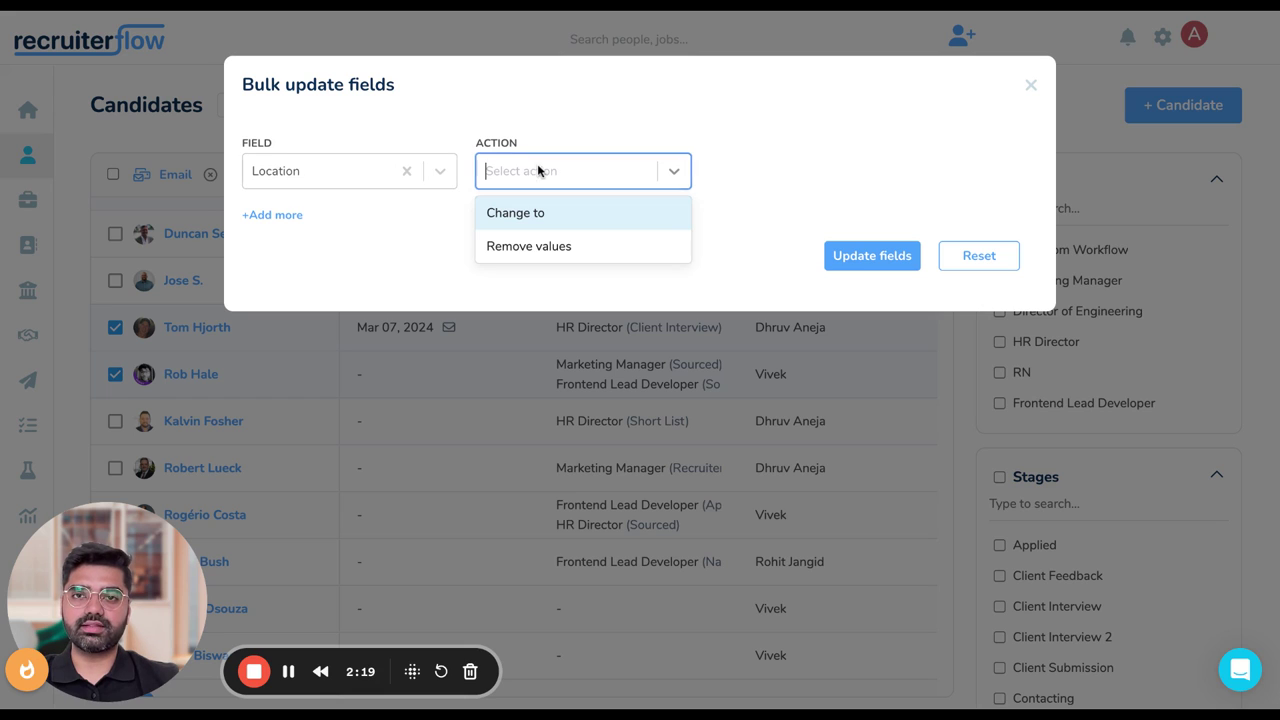
click(531, 246)
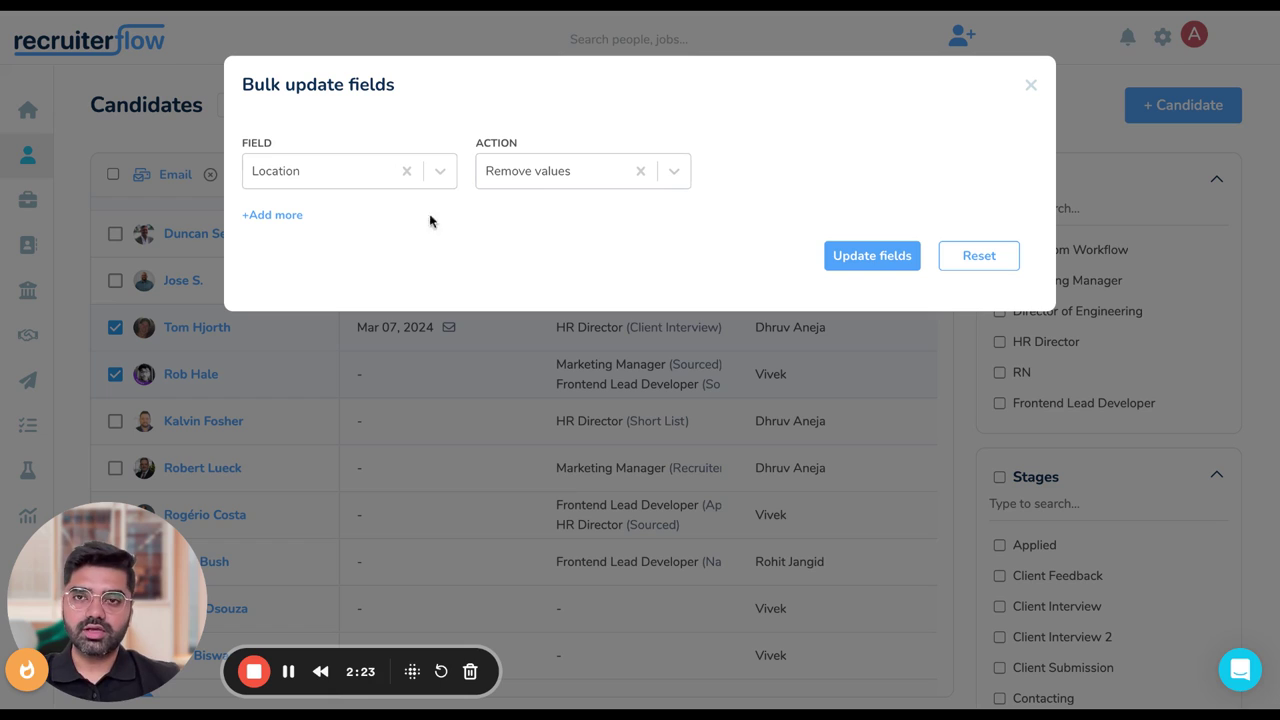
click(872, 256)
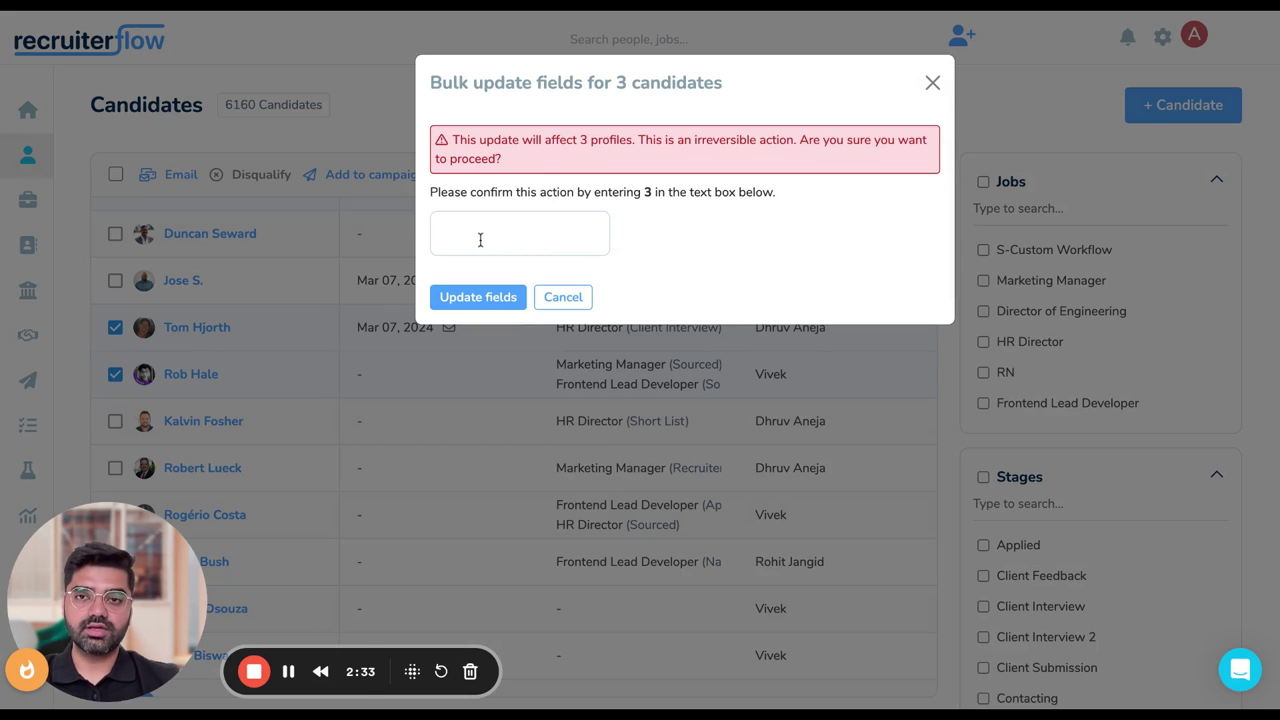
click(505, 299)
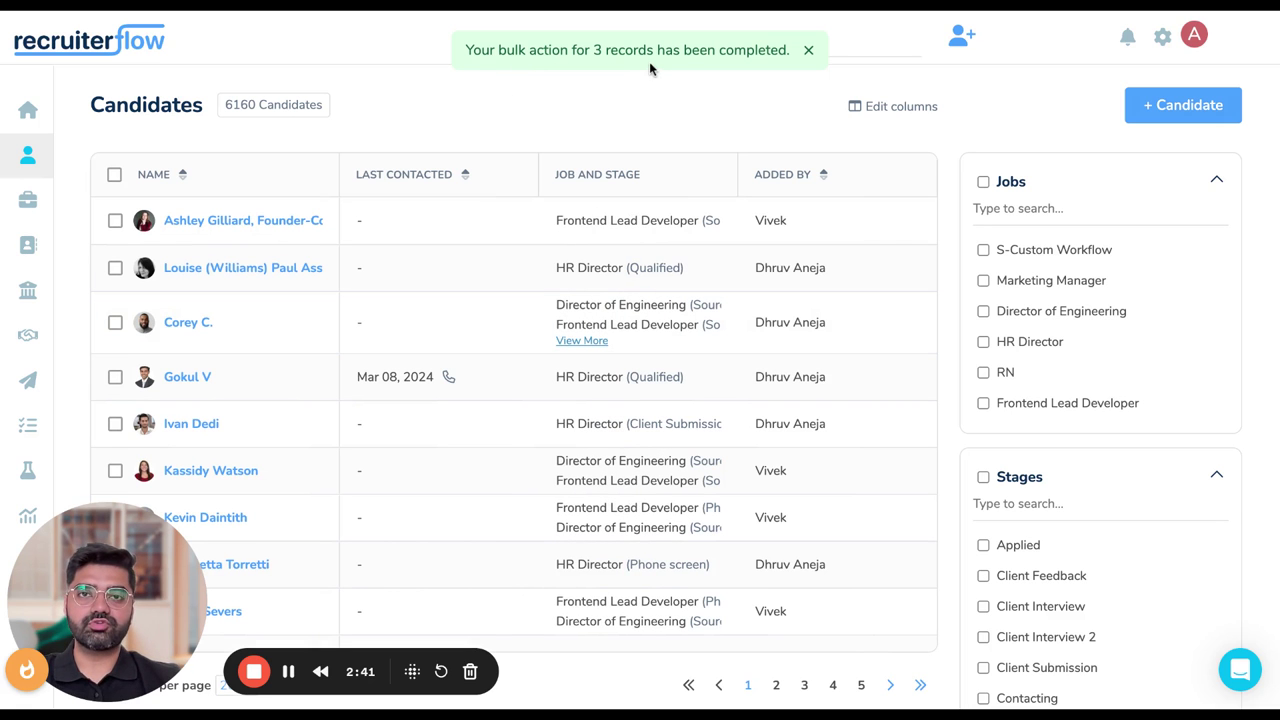
- Open the profile of the candidate in the thirteenth row to check the Location field
scroll(252, 416, down, 3)
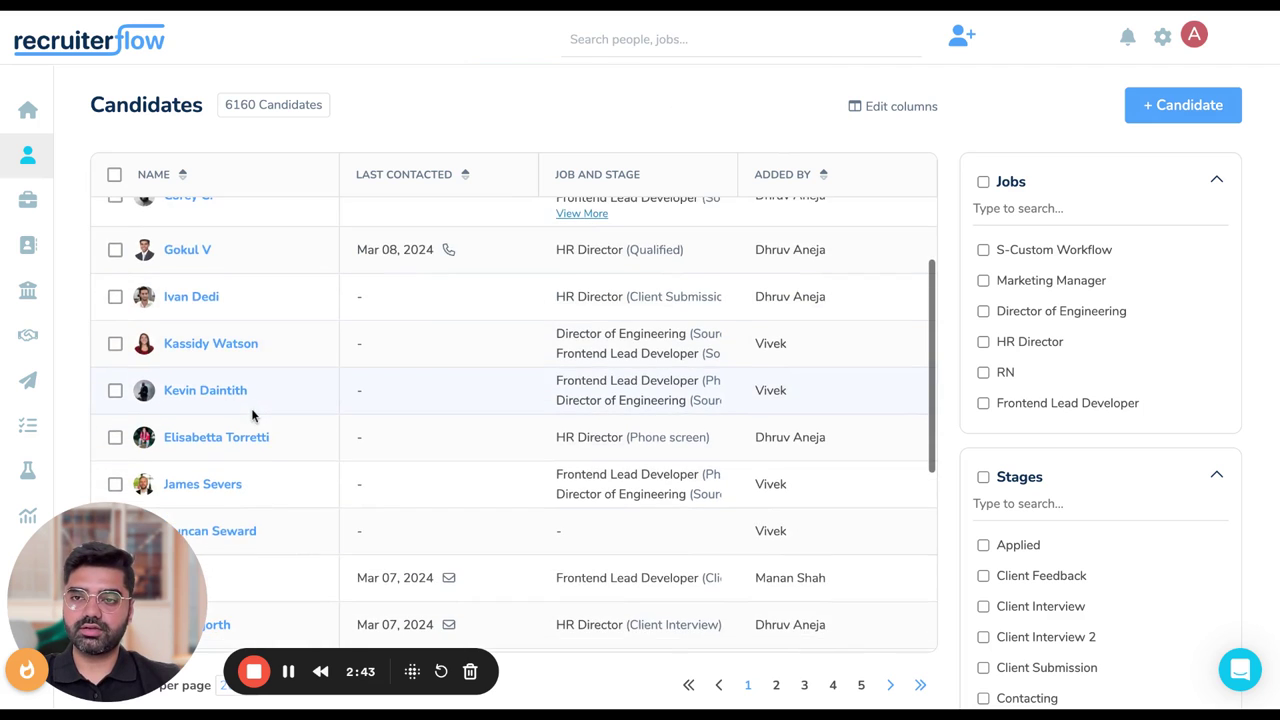
scroll(251, 416, down, 2)
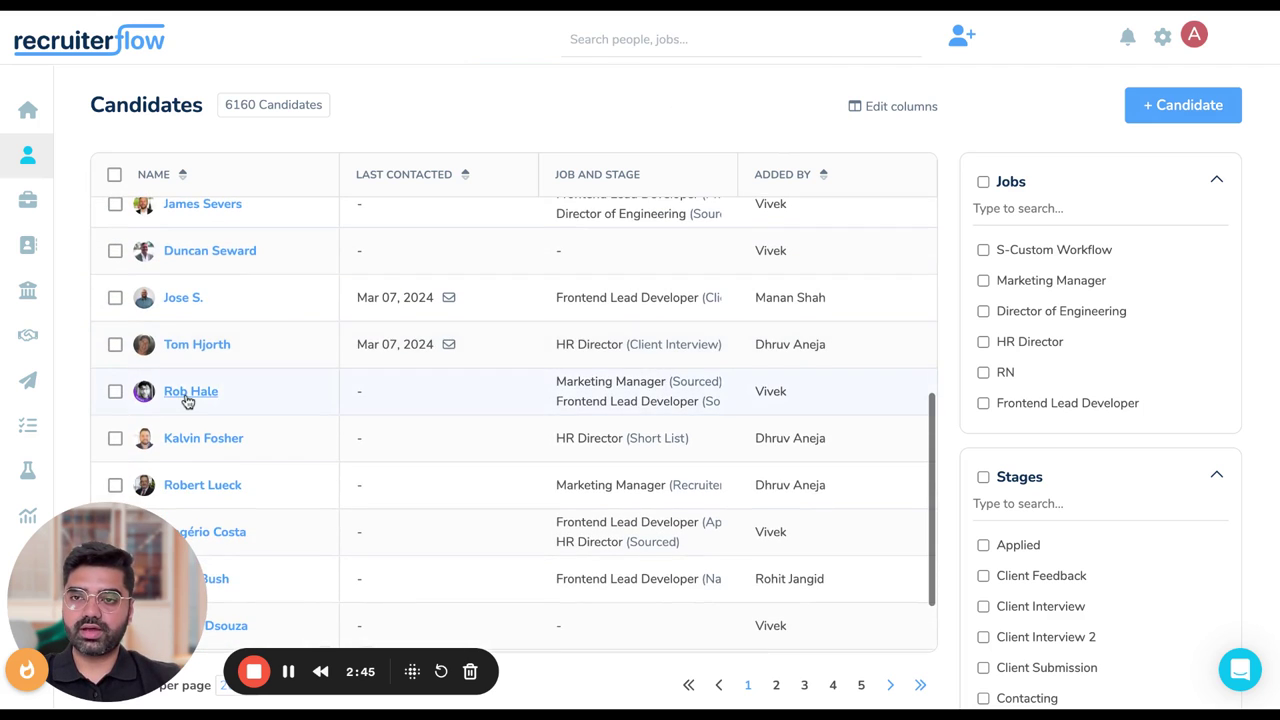
click(187, 399)
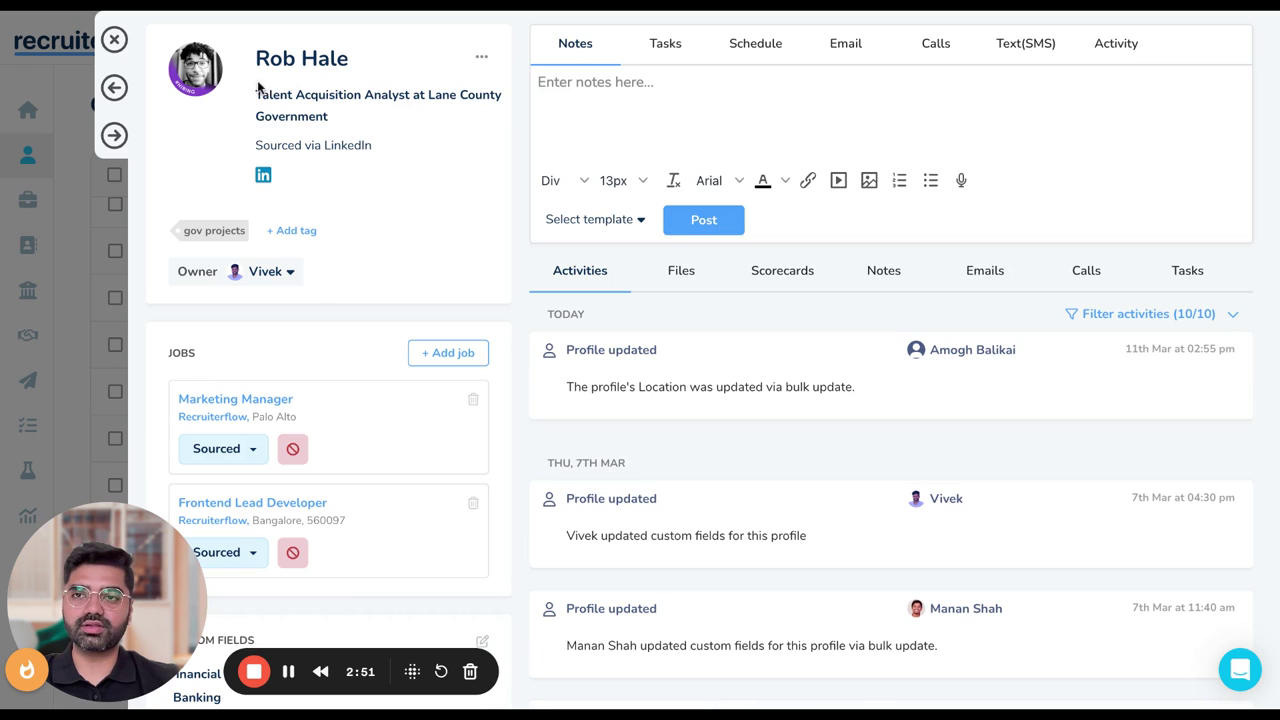
- Close the candidate profile and look through the candidates in the list
click(114, 39)
scroll(236, 276, up, 2)
scroll(236, 276, up, 3)
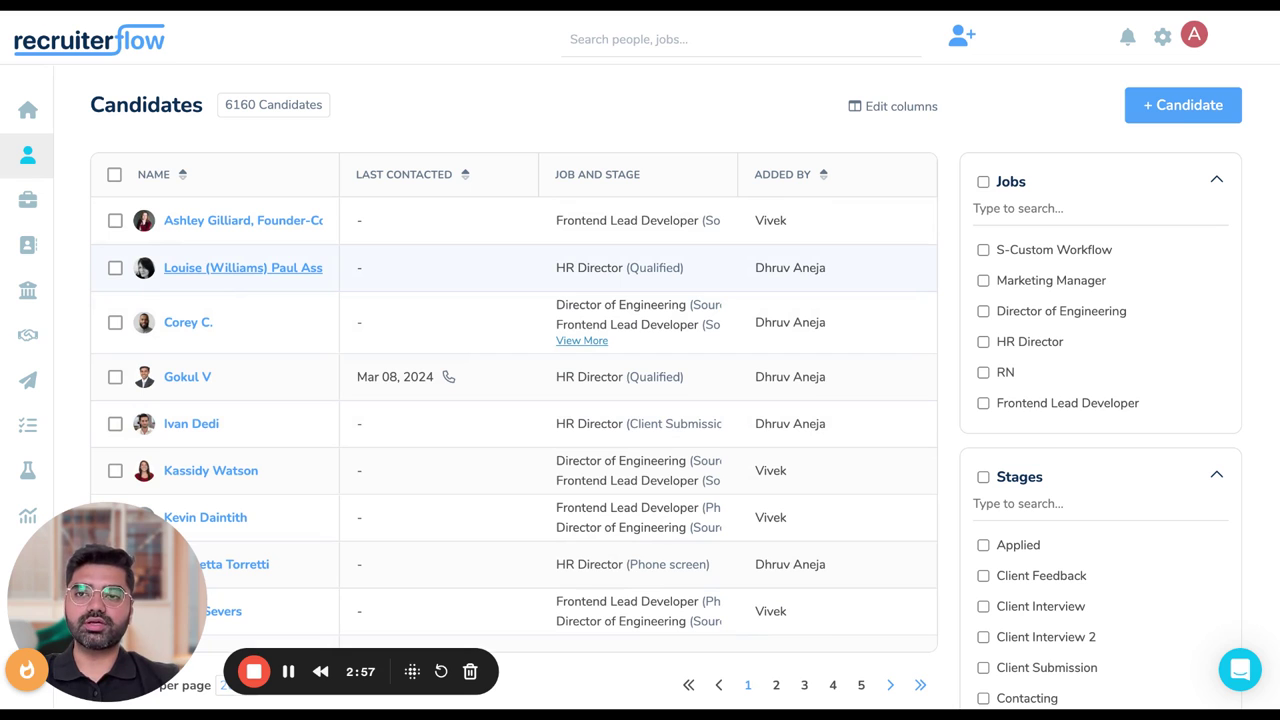
scroll(237, 360, down, 2)
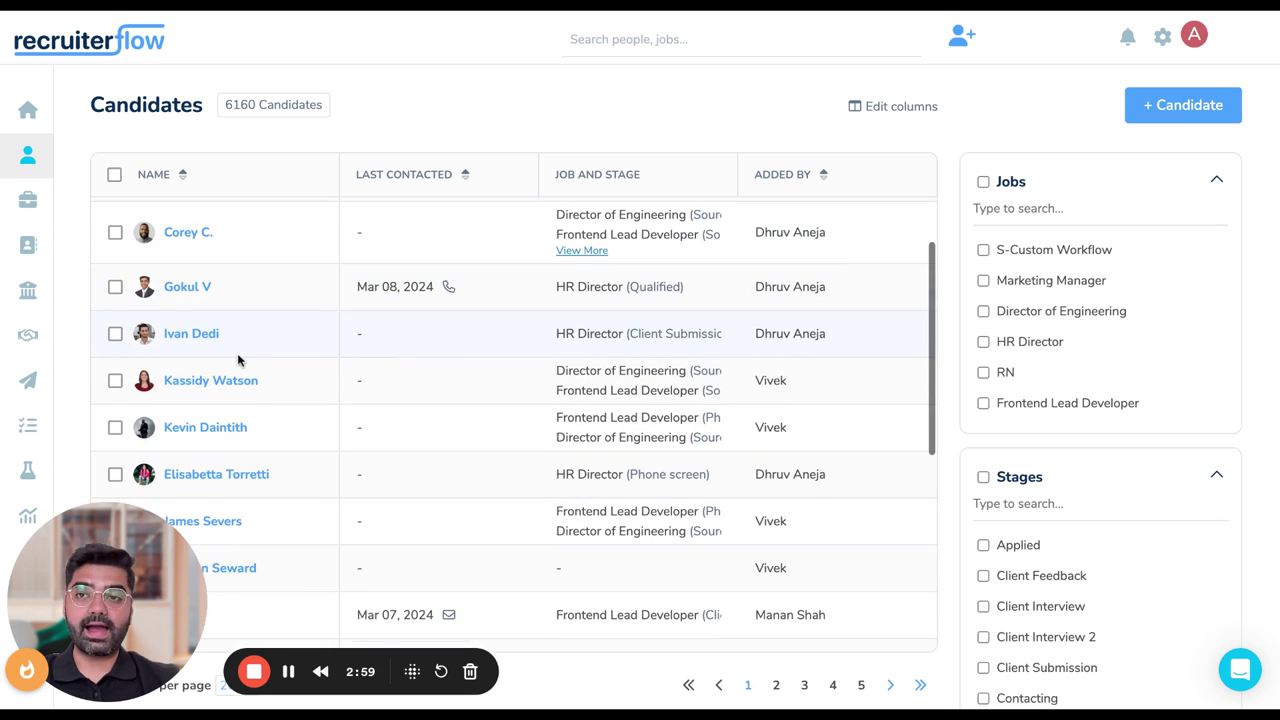
scroll(237, 360, down, 2)
scroll(237, 360, down, 3)
scroll(211, 389, up, 5)
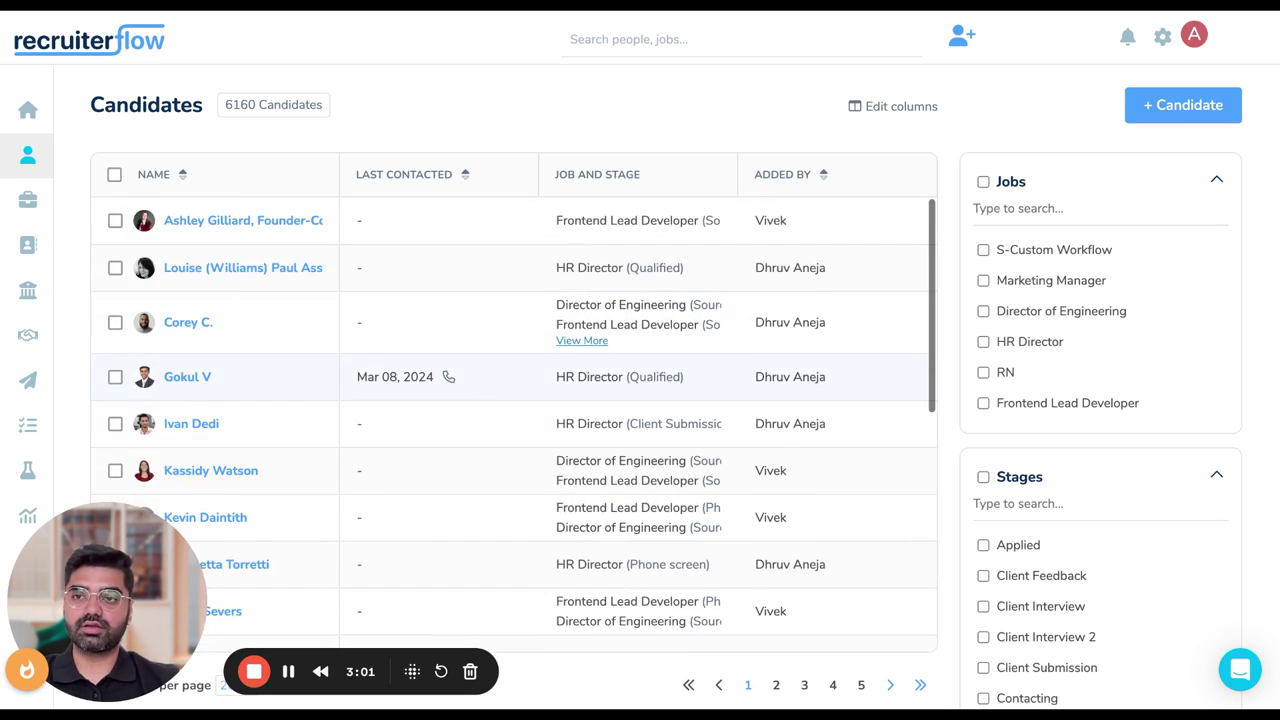
scroll(213, 390, down, 5)
scroll(213, 390, up, 5)
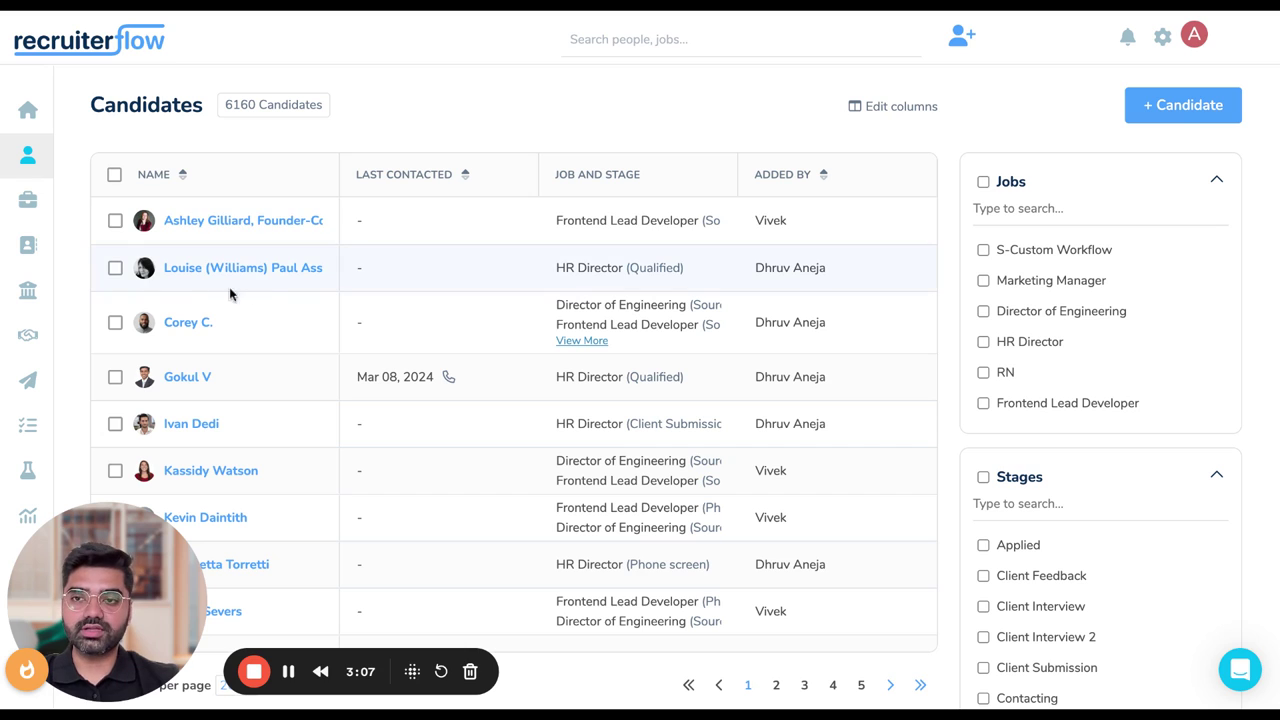
- Select all candidates on the current page and open the bulk field update for them
click(115, 177)
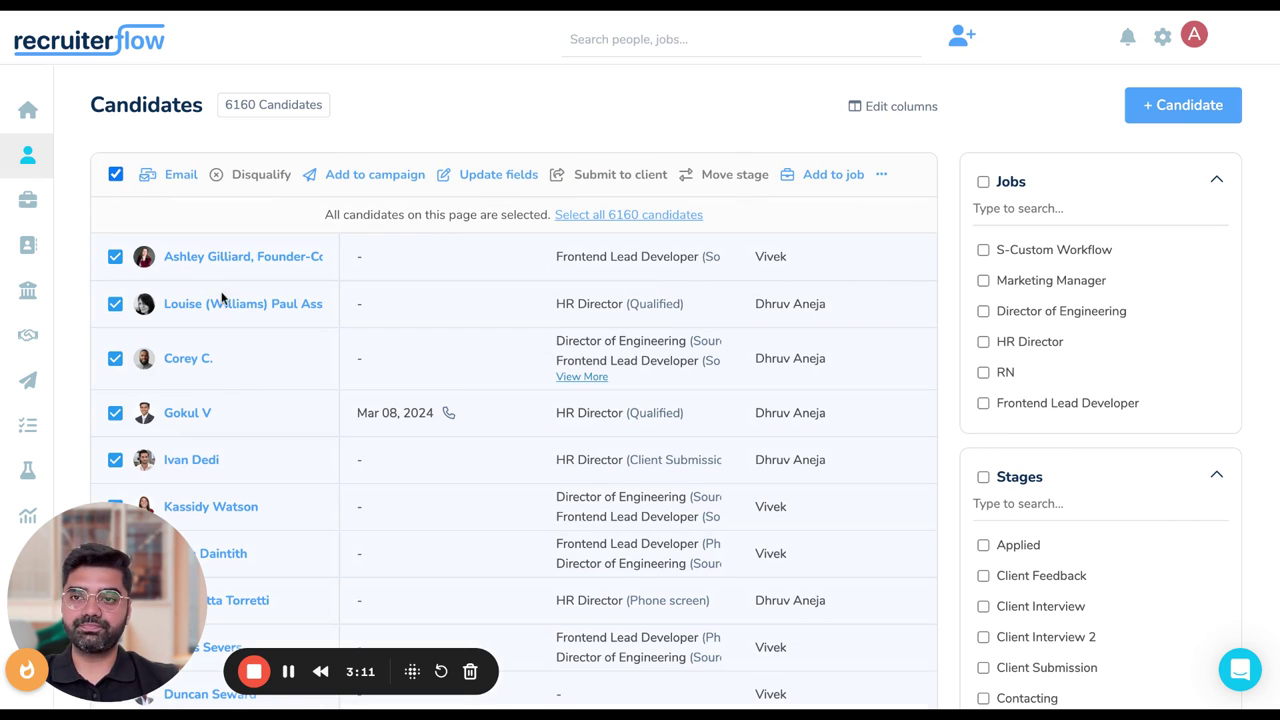
scroll(222, 380, down, 10)
scroll(222, 380, down, 4)
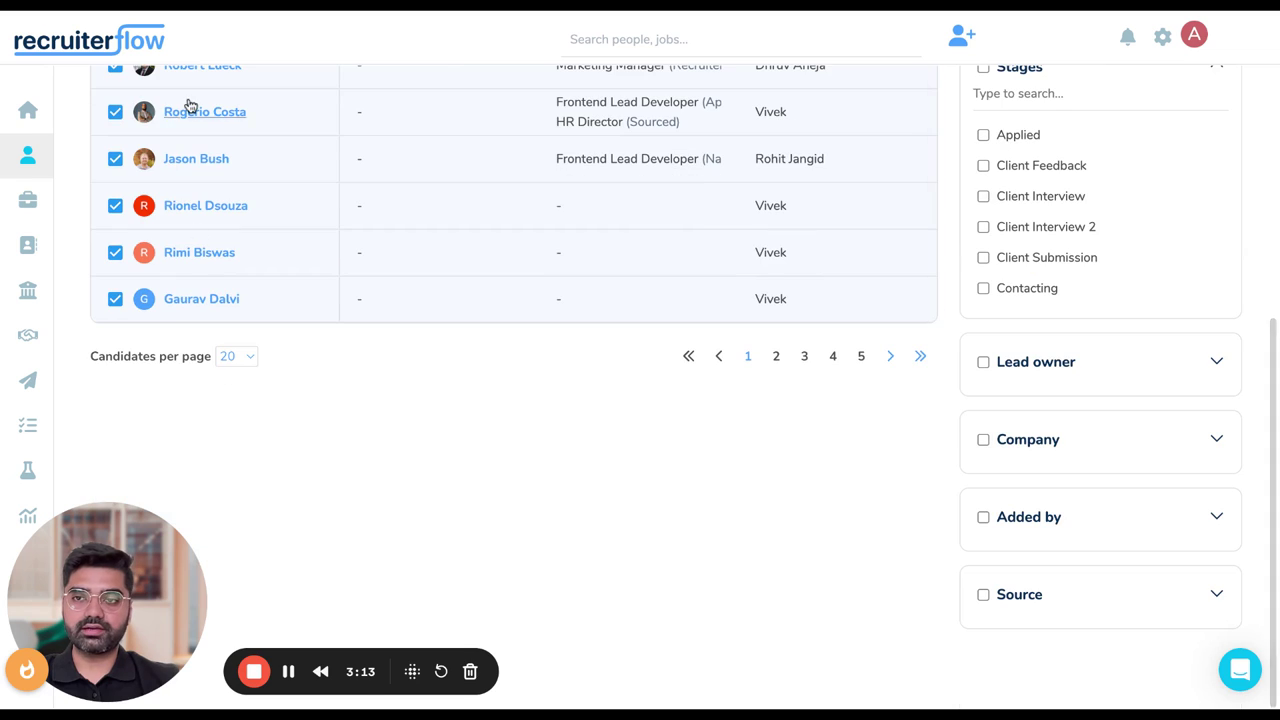
scroll(208, 211, up, 5)
scroll(208, 211, up, 5)
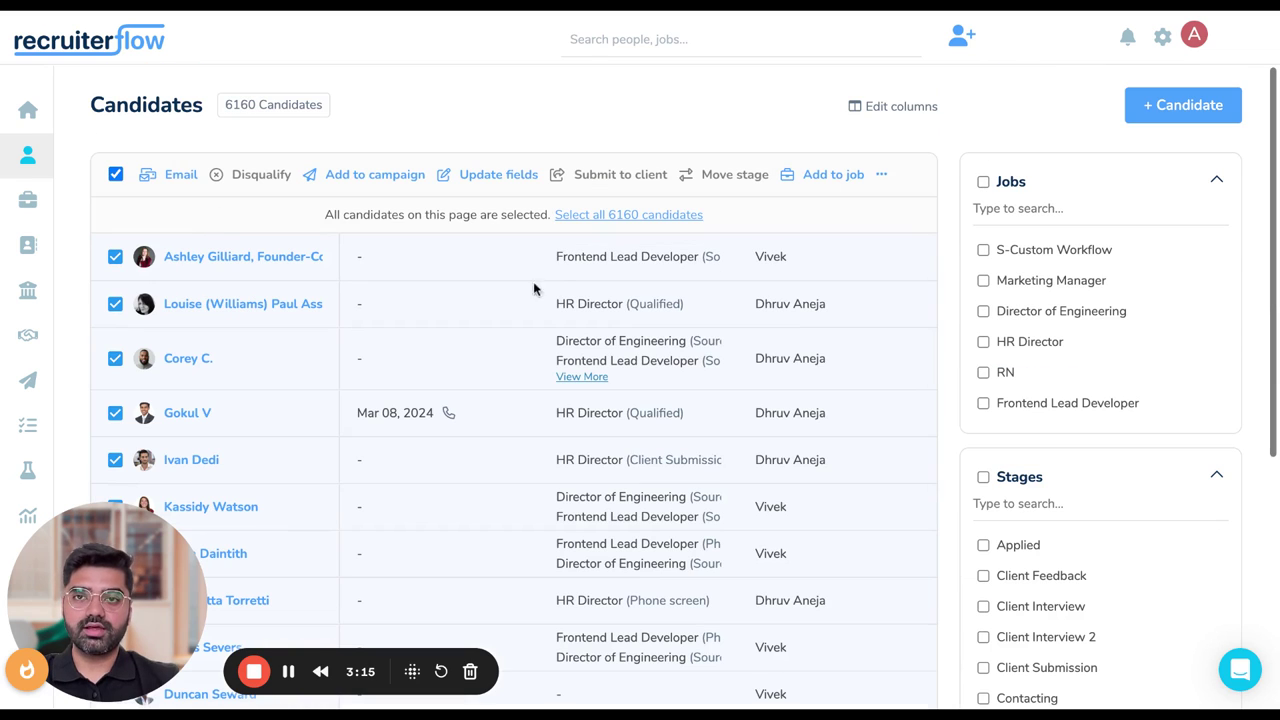
click(494, 182)
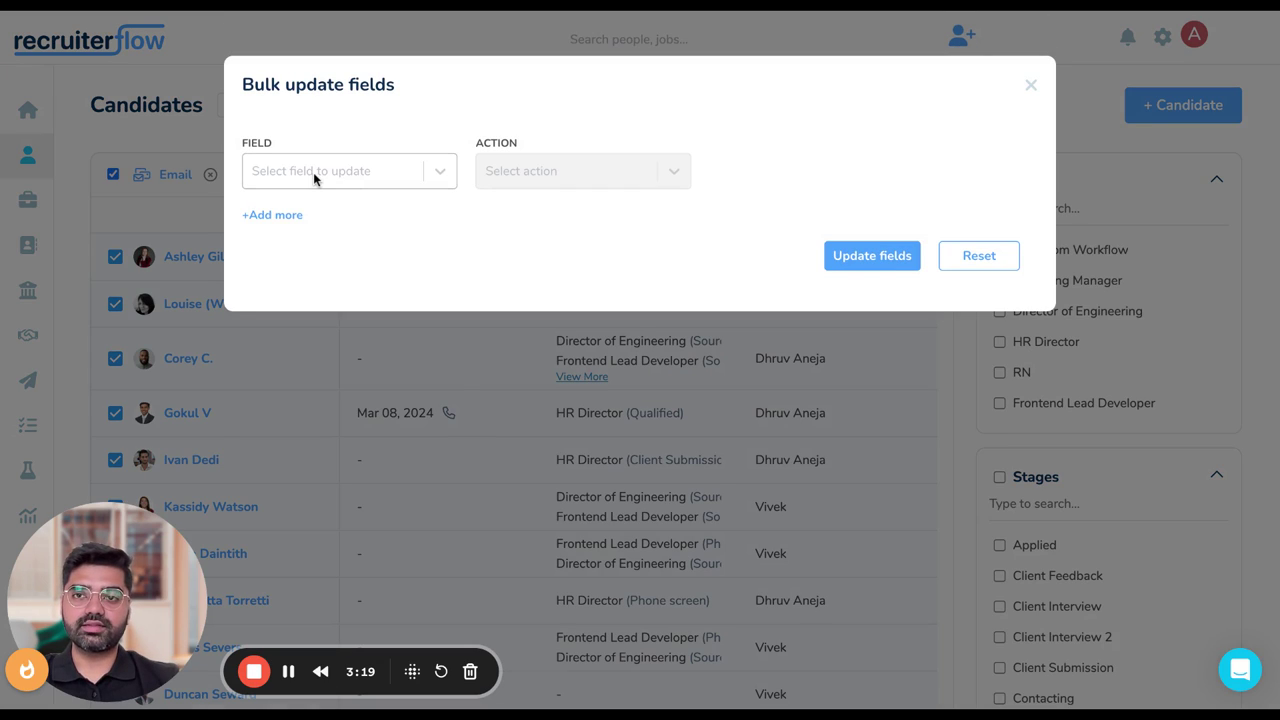
- Set the bulk update to the Skills field with the Add action
click(313, 172)
scroll(295, 337, down, 1)
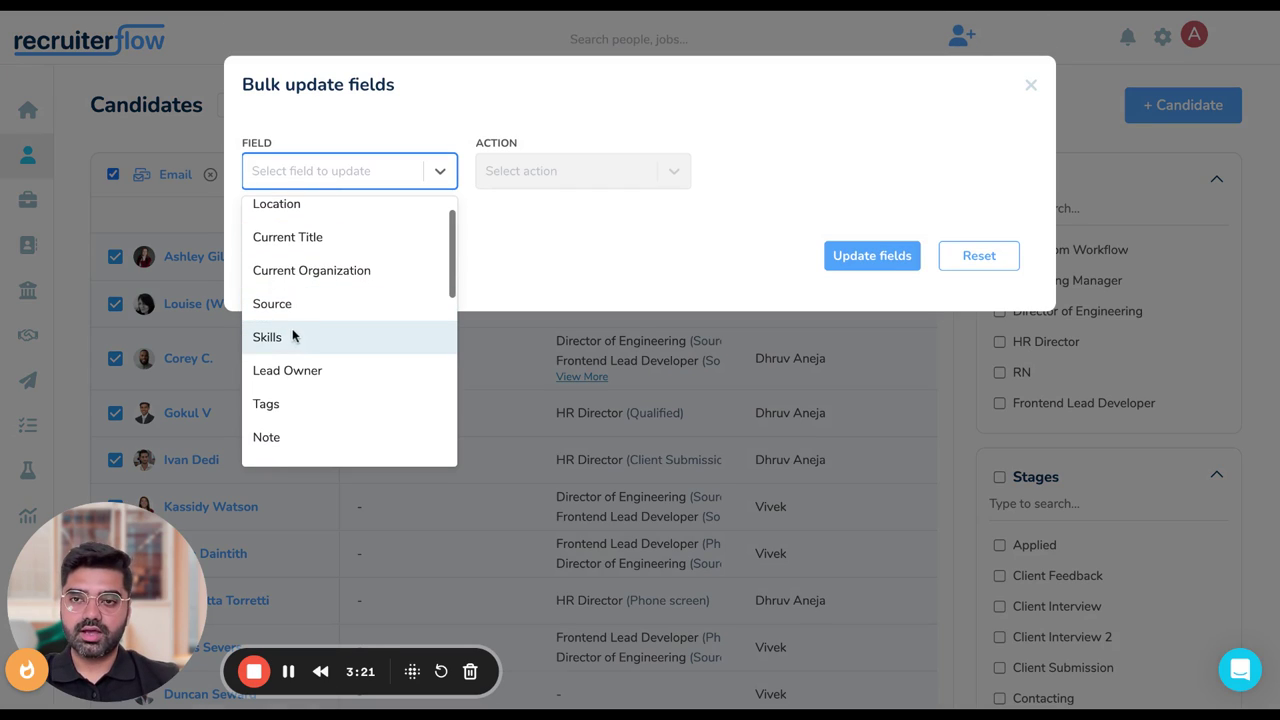
click(293, 337)
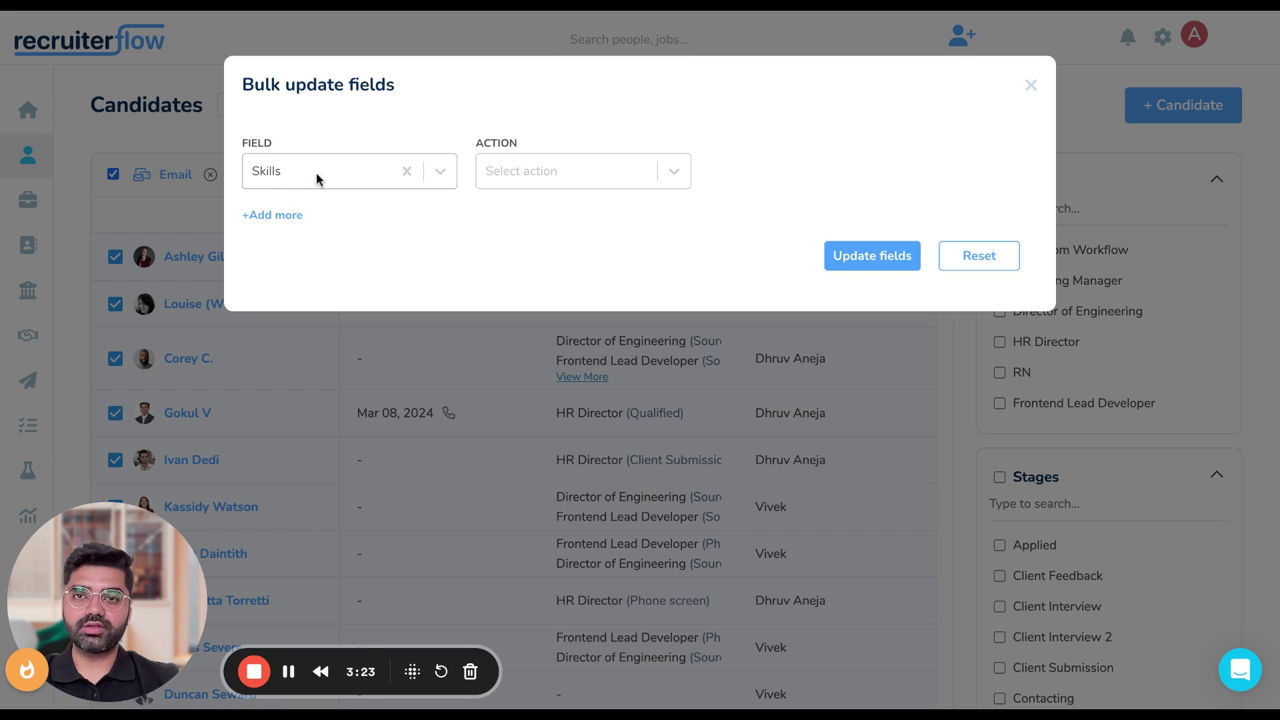
click(524, 180)
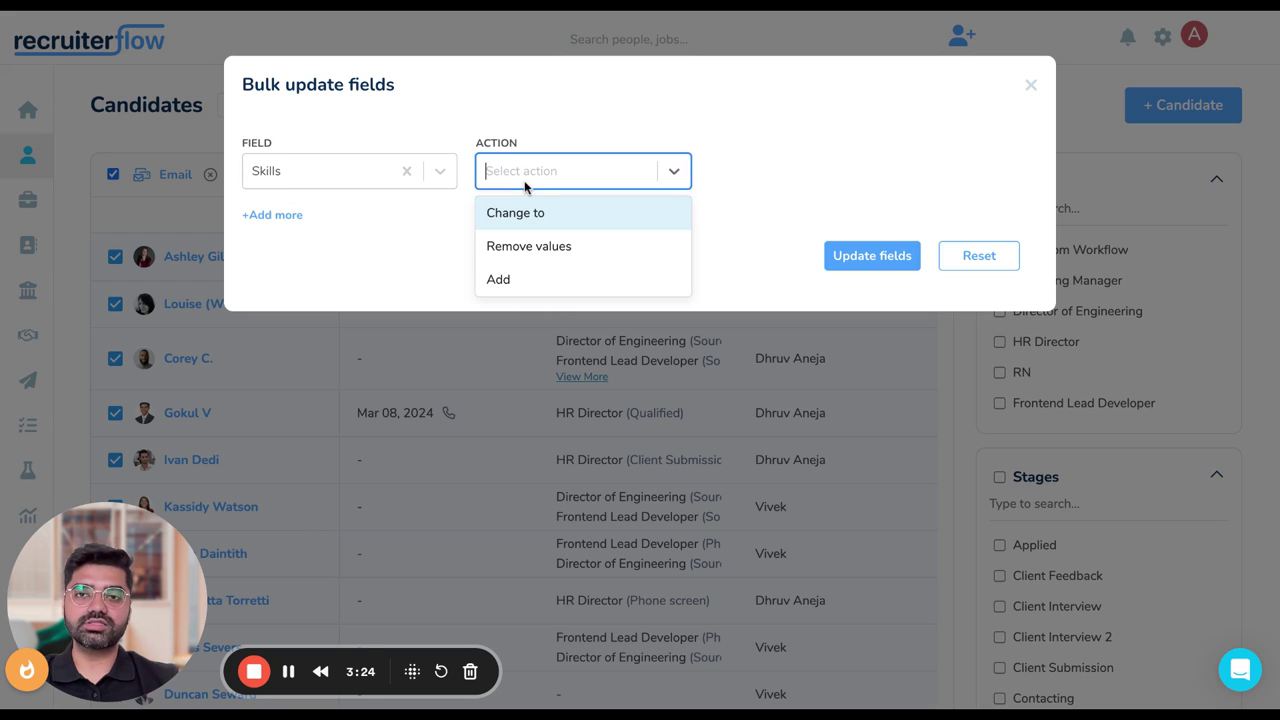
click(517, 282)
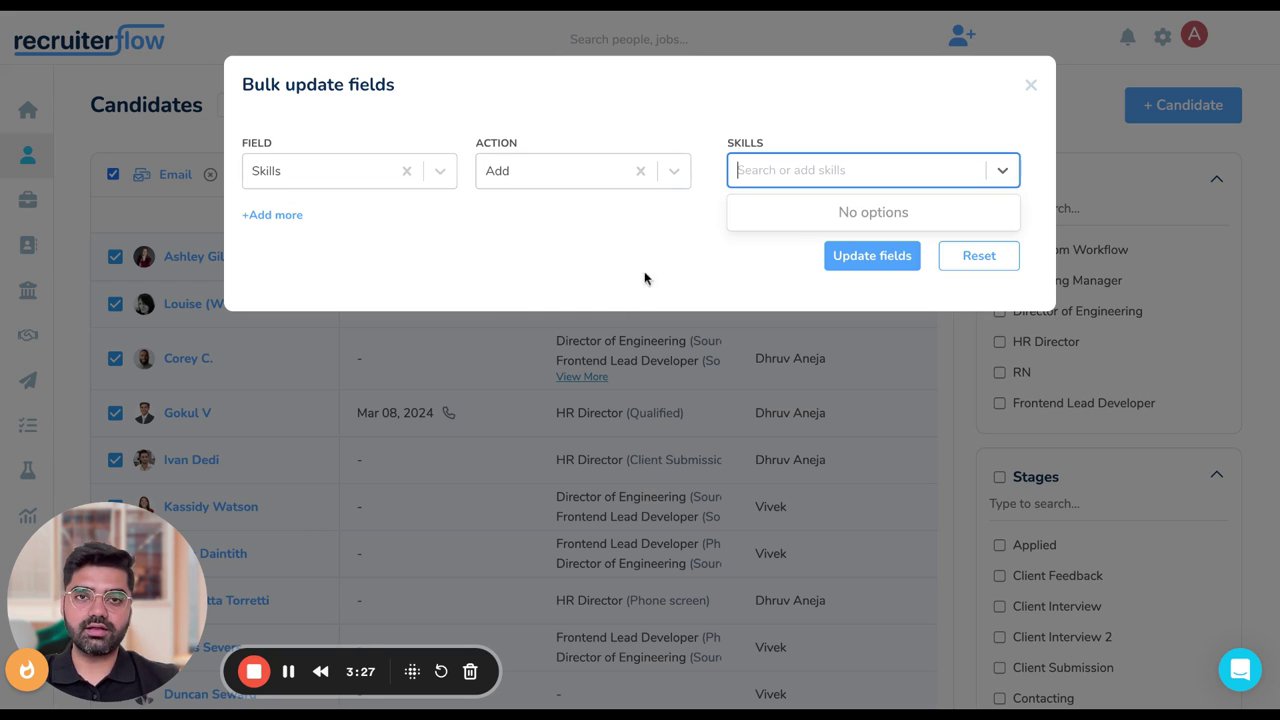
- Choose Marketing and Sales as the skills to add and submit the bulk update for the selected candidates
click(765, 176)
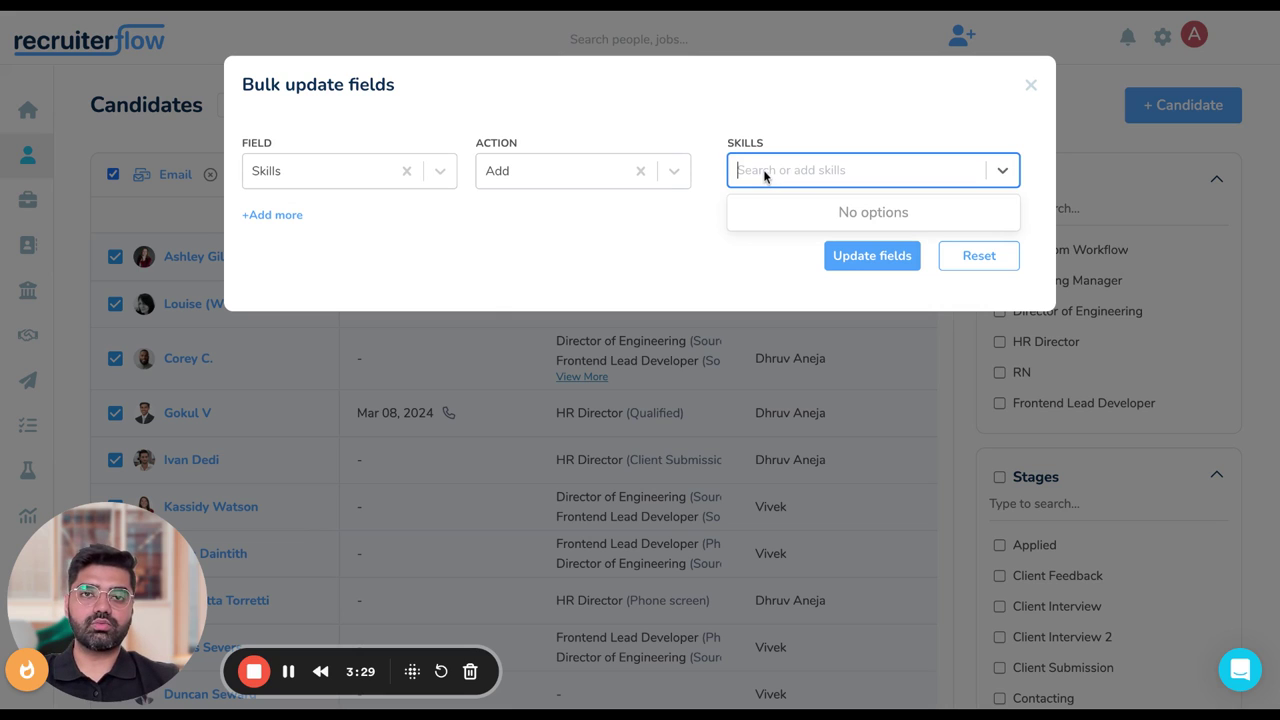
text(Marketin)
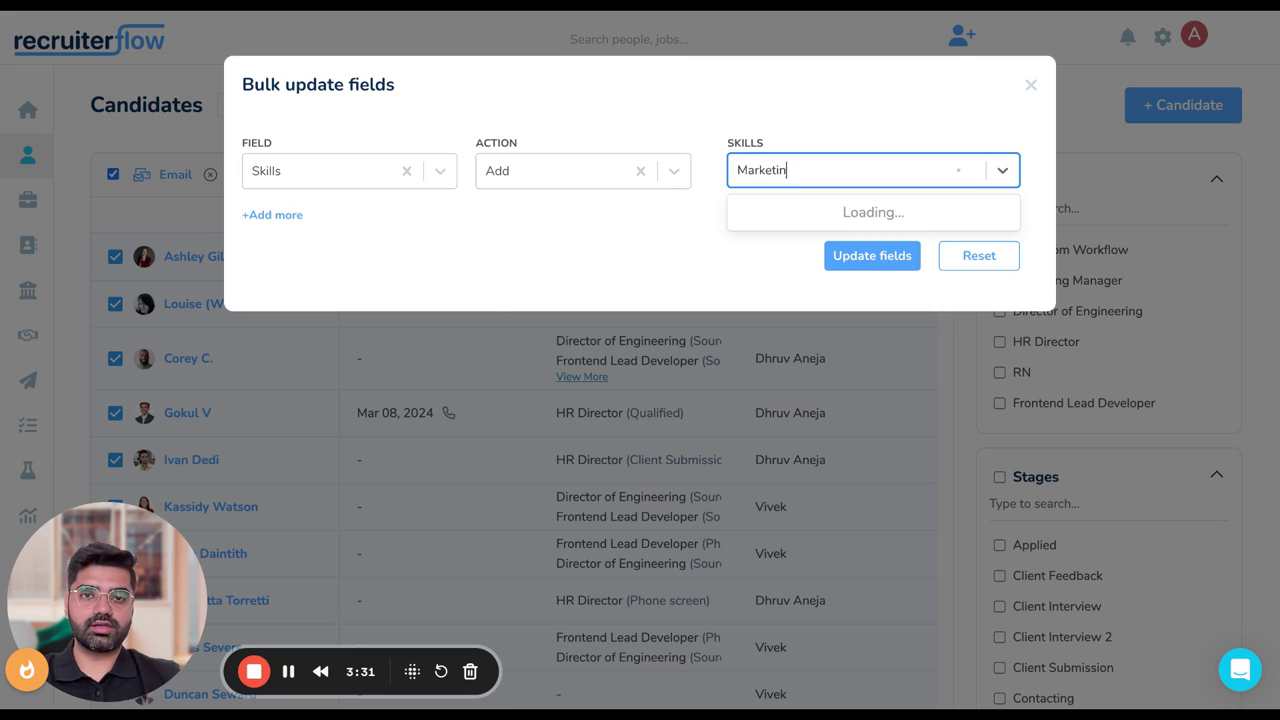
text(g)
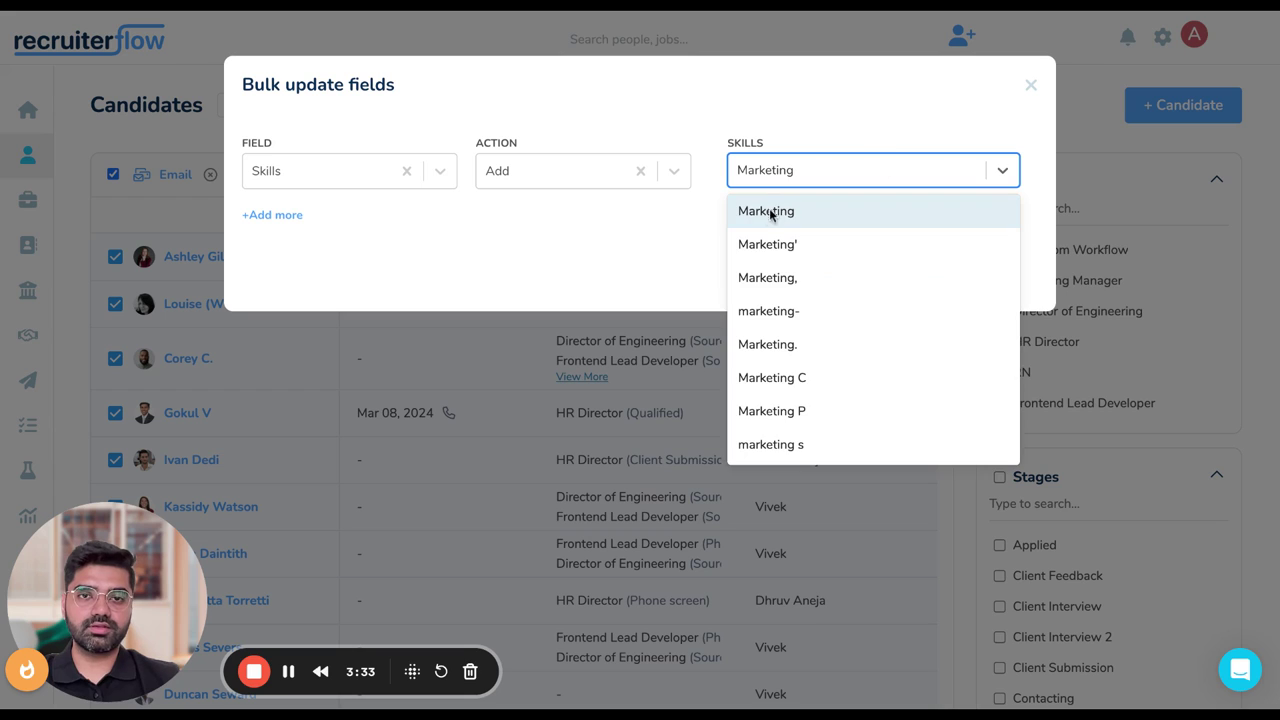
click(765, 213)
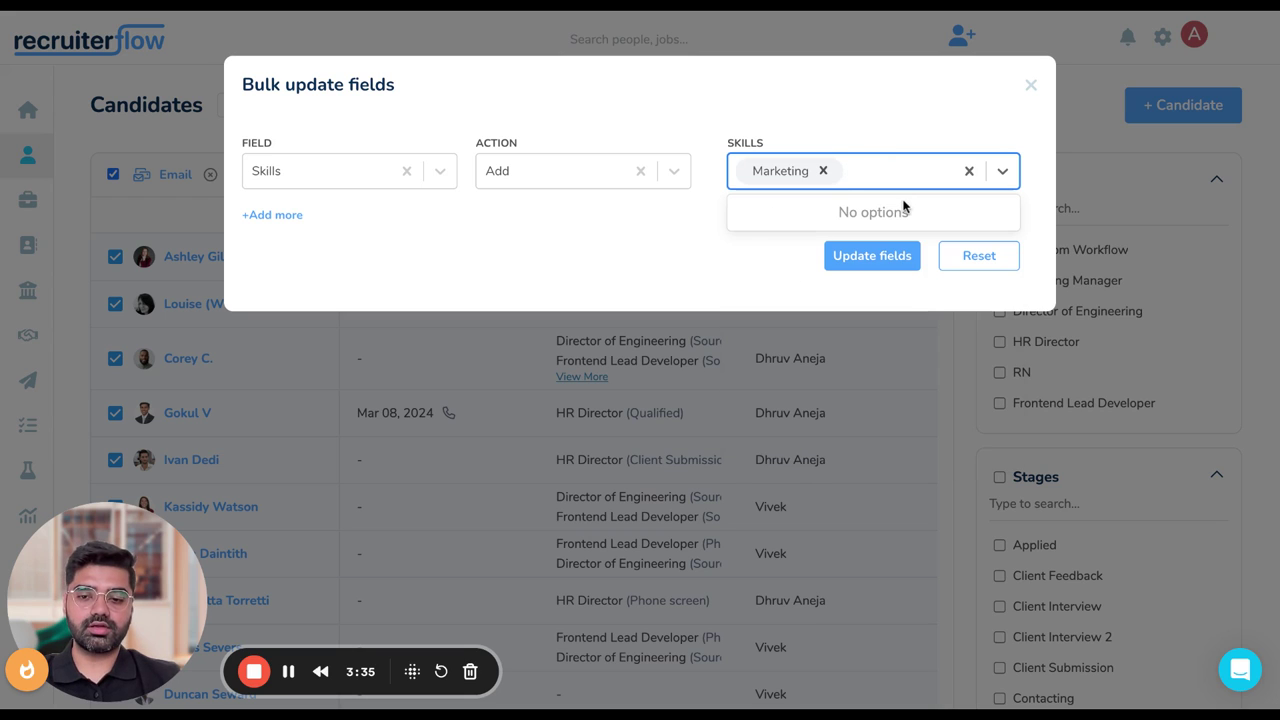
text(Sales)
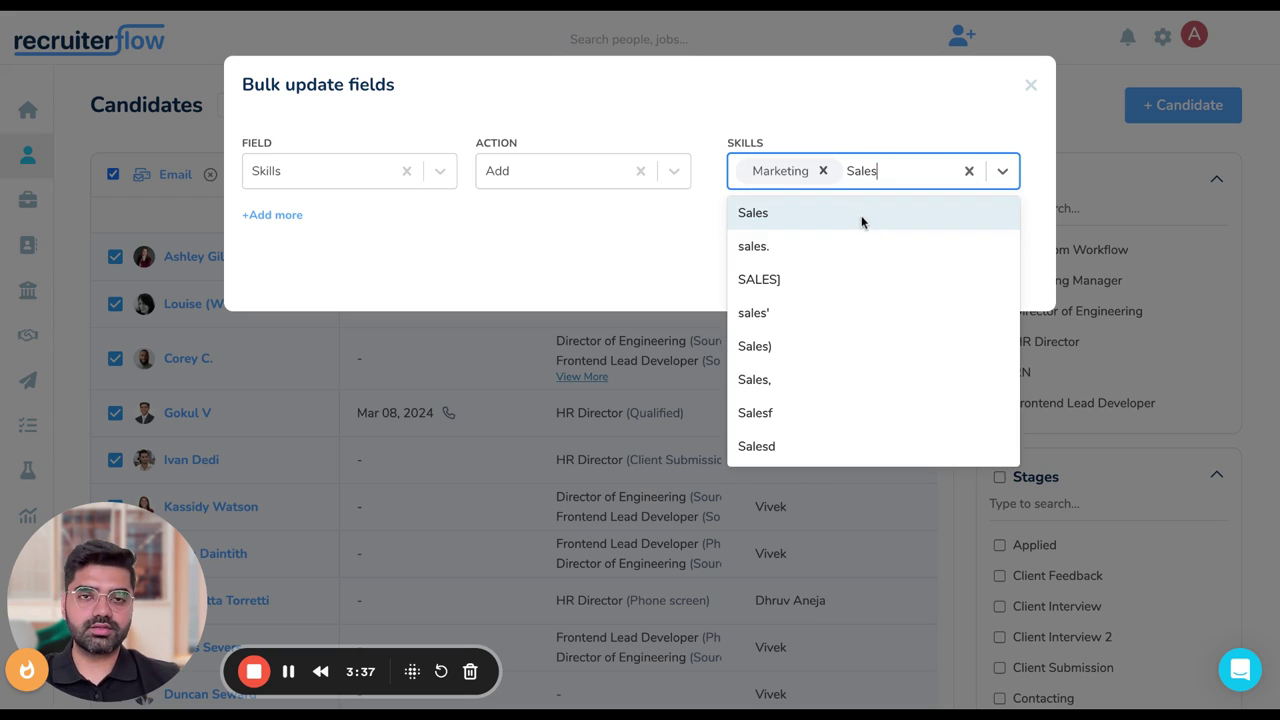
click(756, 218)
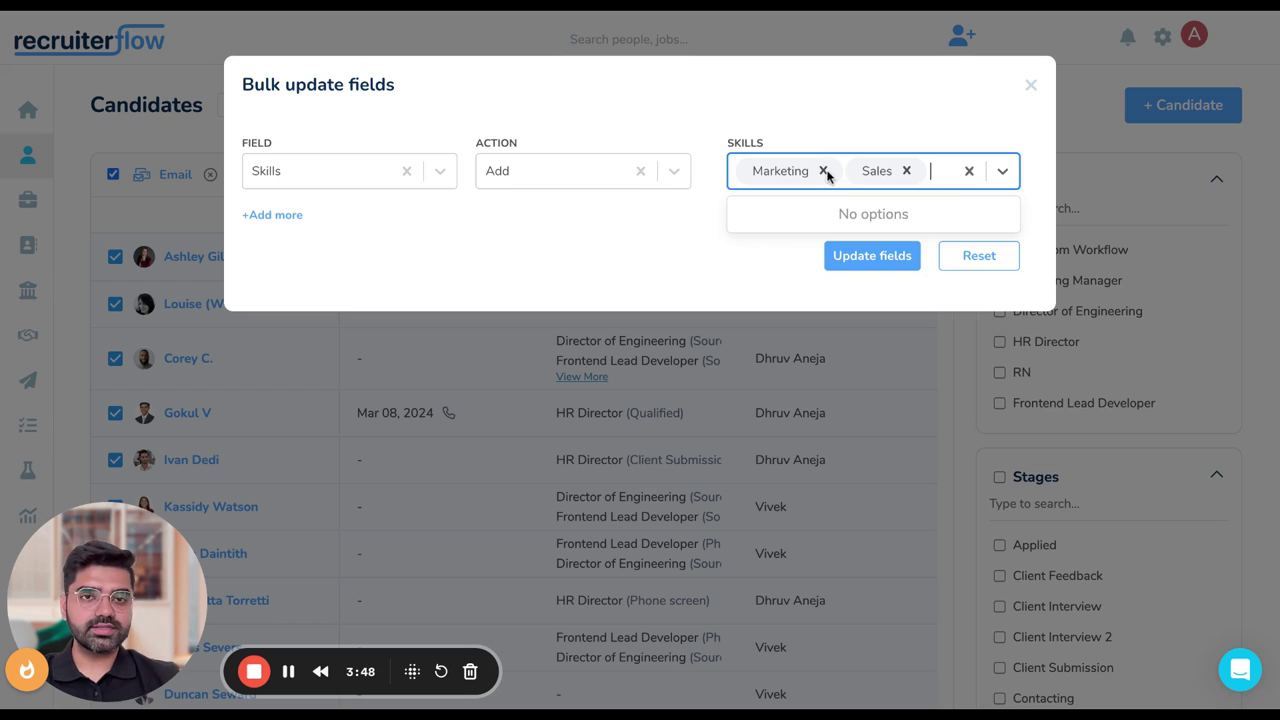
click(869, 255)
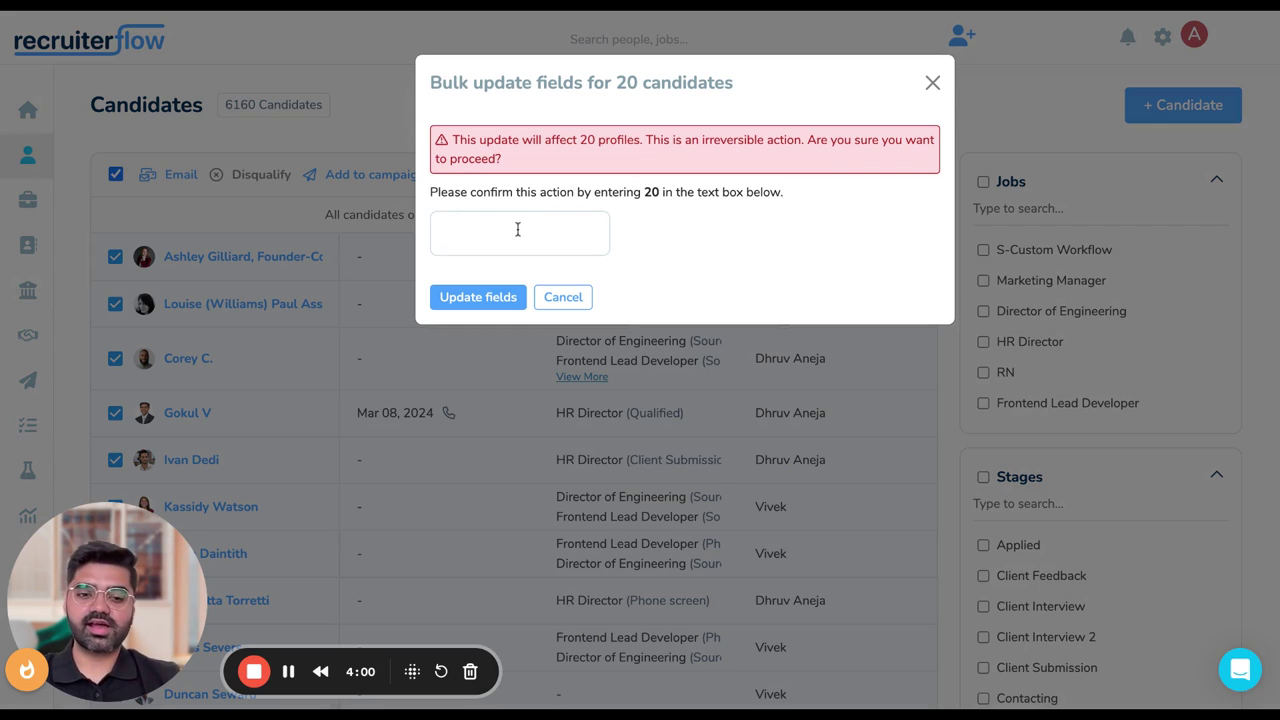
click(475, 305)
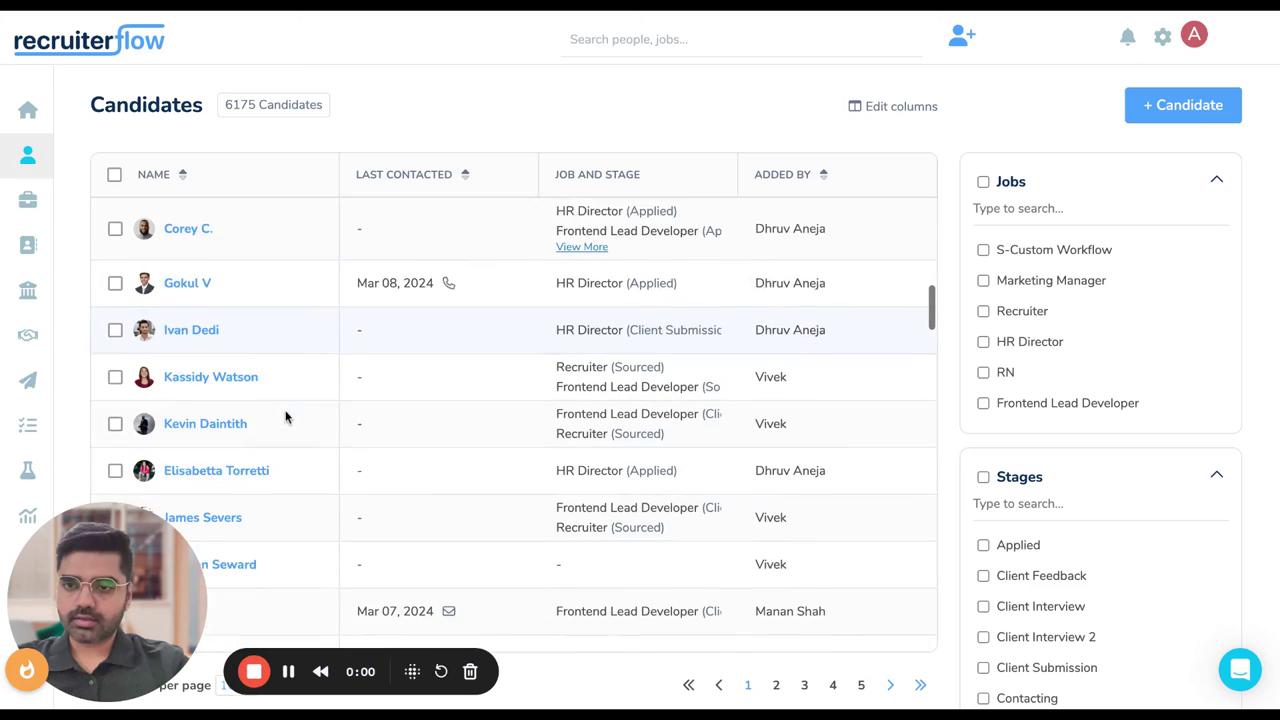
- Open the profile of a candidate in the Frontend Lead Developer and Recruiter jobs, check its bulk update activity, and return to the list
scroll(286, 414, down, 1)
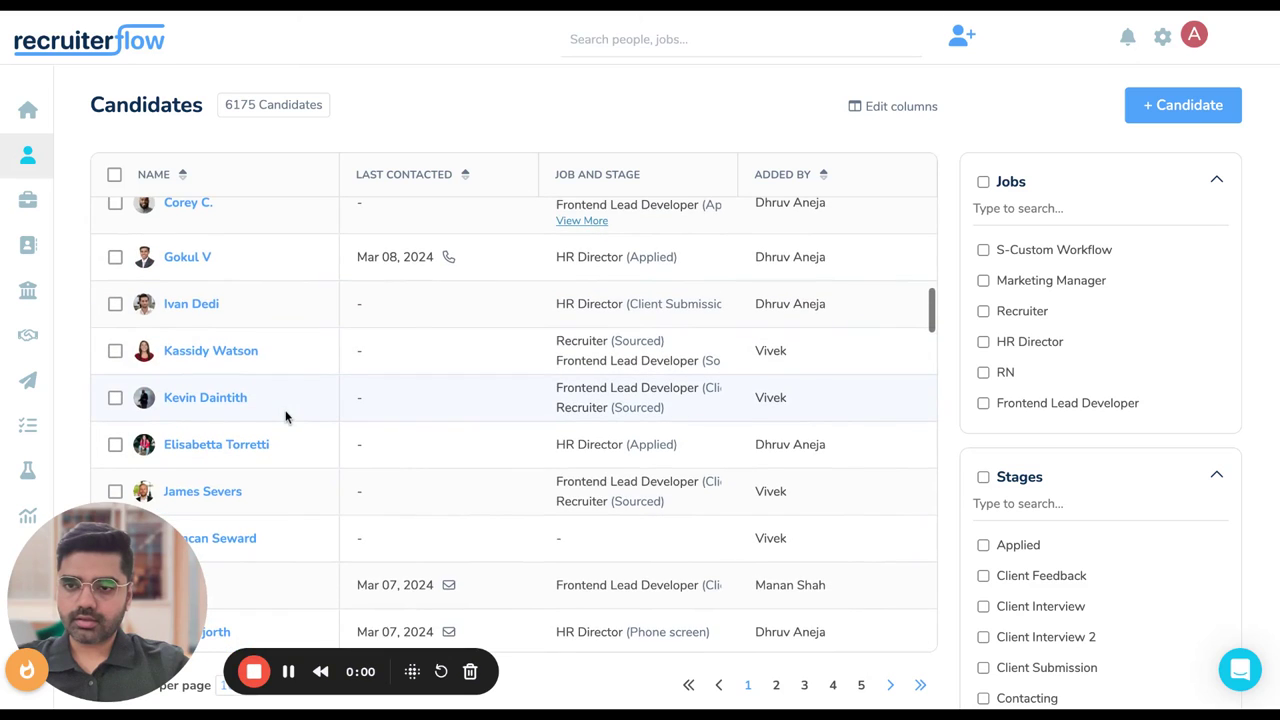
scroll(286, 416, down, 5)
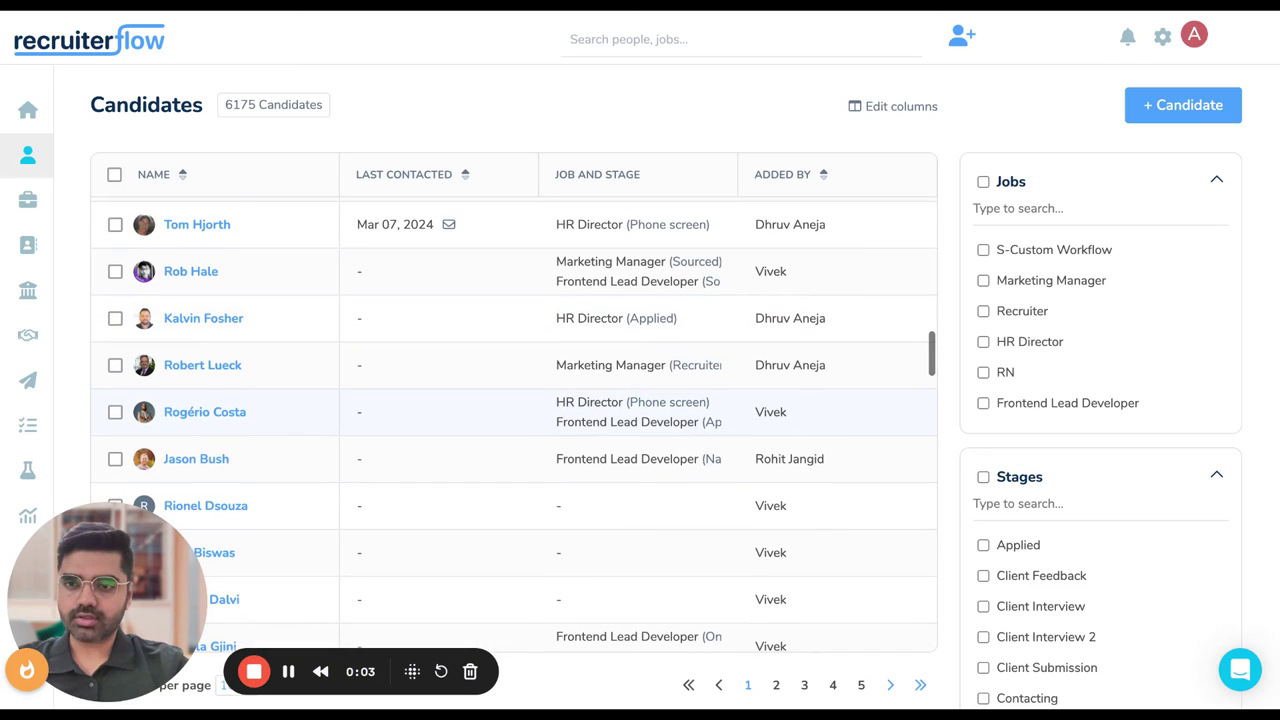
scroll(286, 412, down, 1)
scroll(286, 412, up, 2)
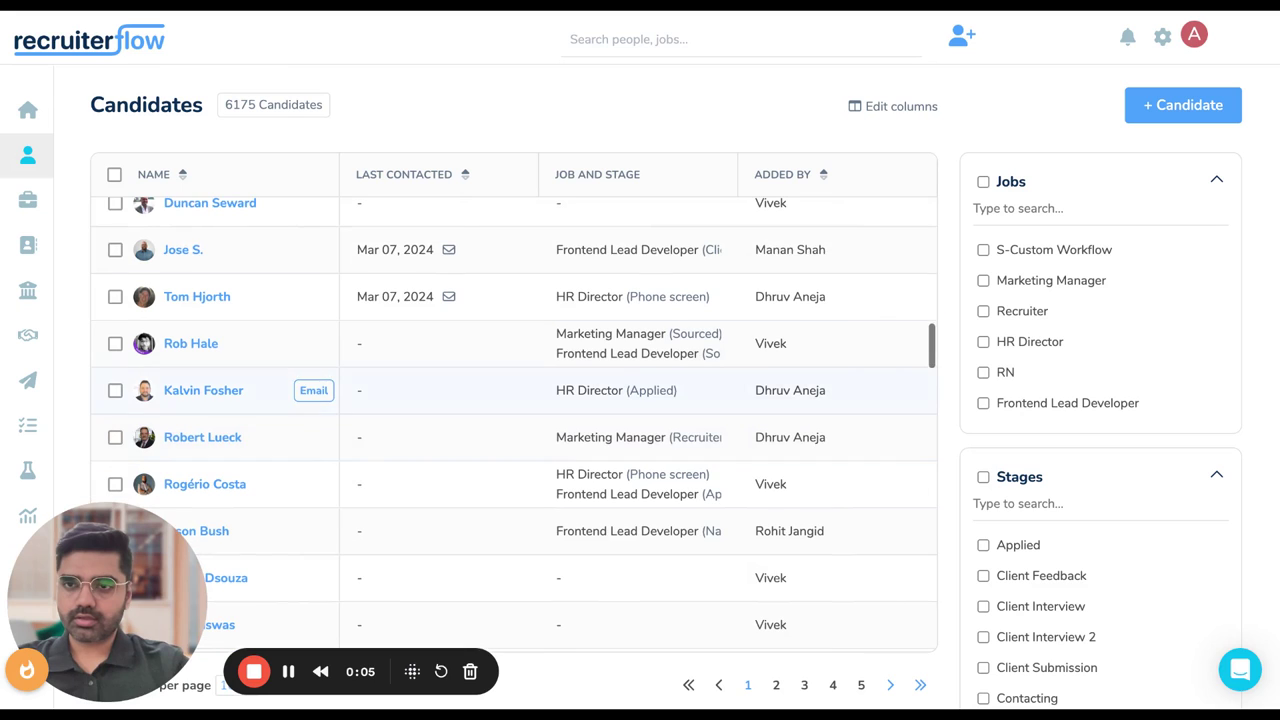
scroll(260, 393, up, 3)
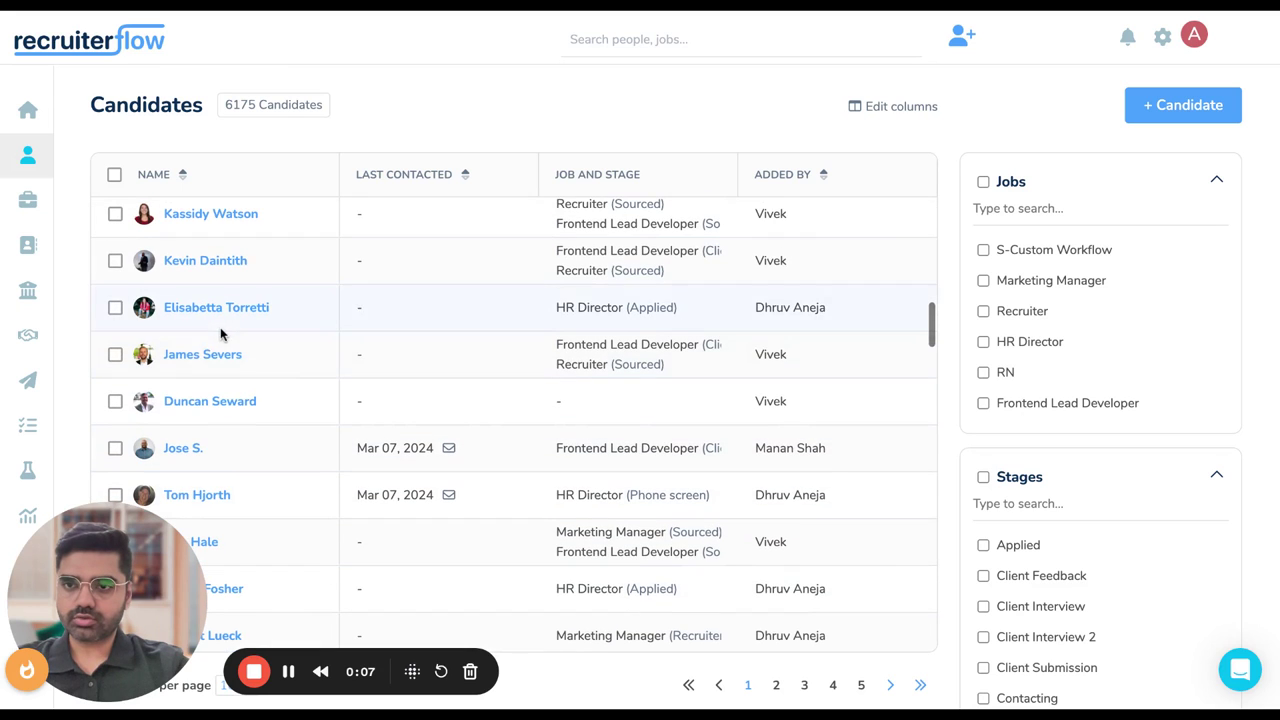
click(190, 364)
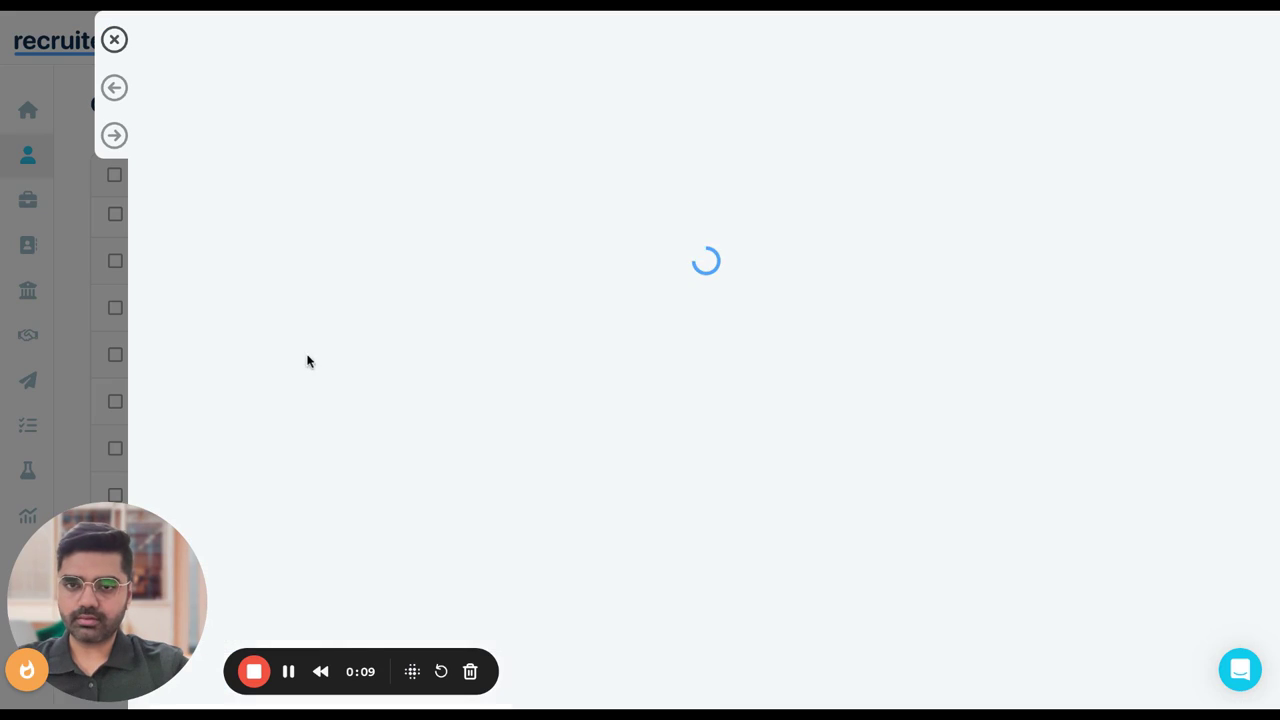
scroll(421, 392, down, 2)
scroll(705, 452, down, 1)
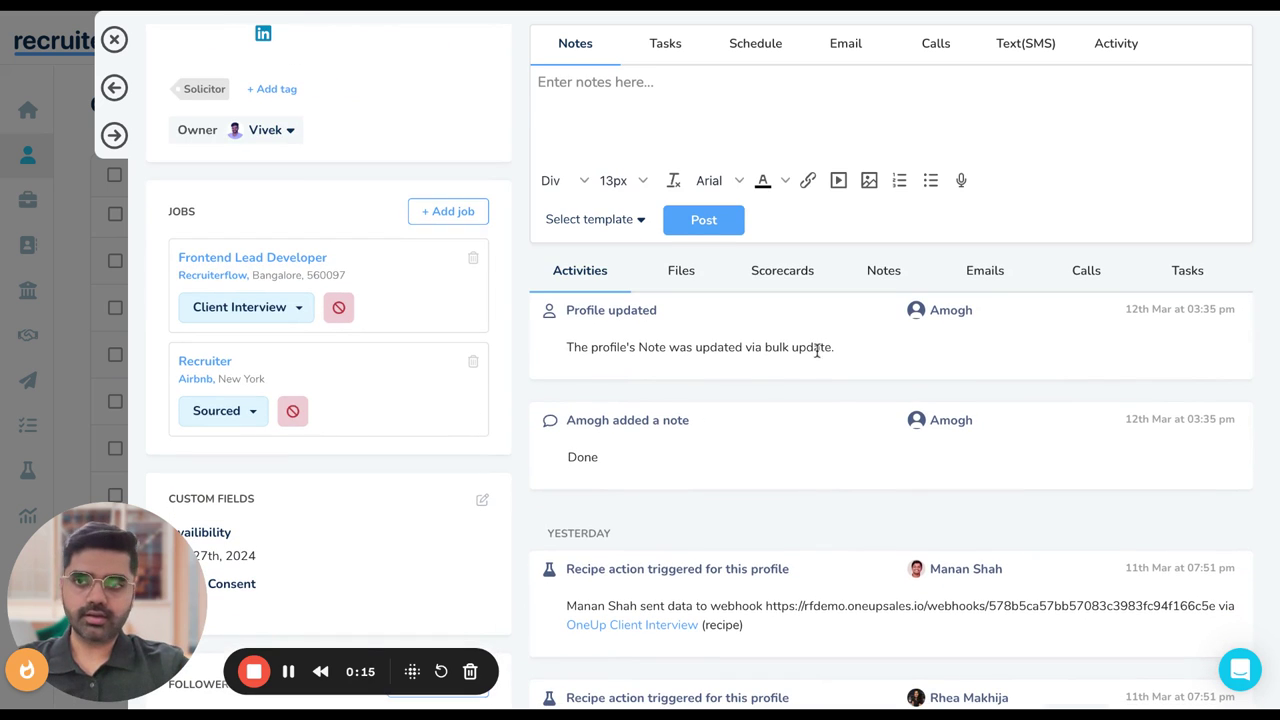
click(116, 41)
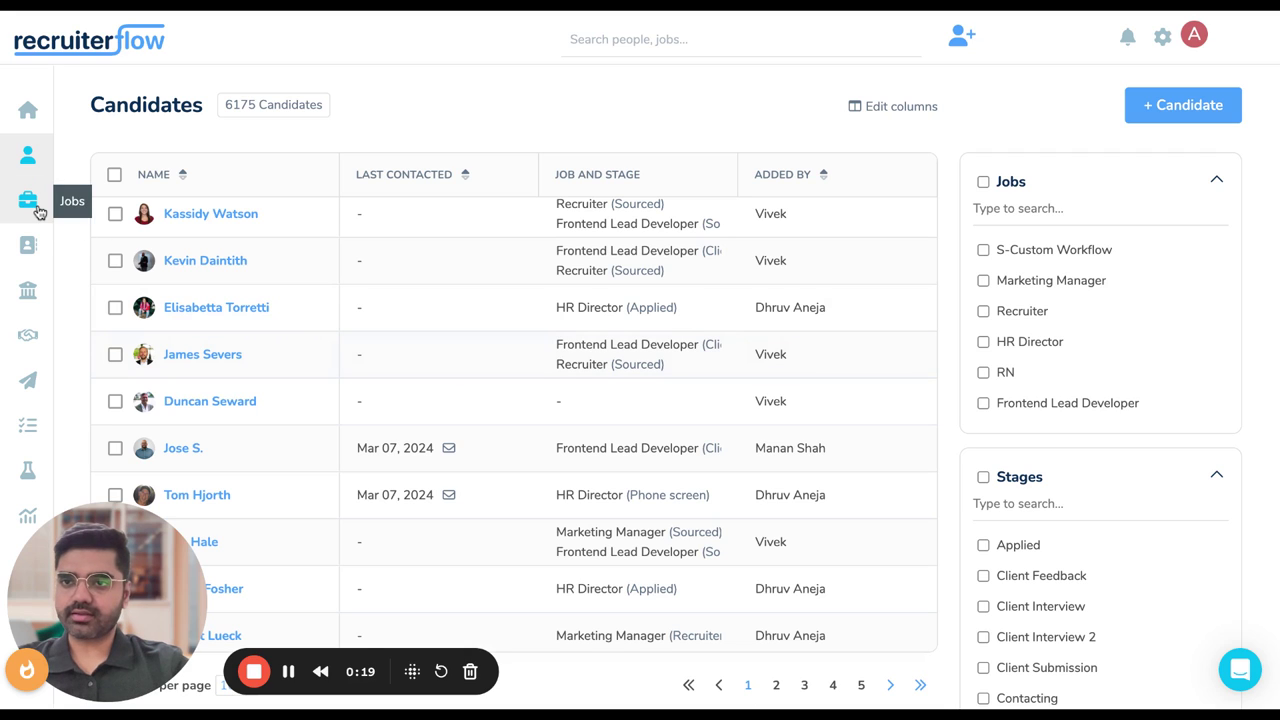
- Select the first four records in the Contacts list, open the bulk field update for them, and close it without changing anything
click(30, 246)
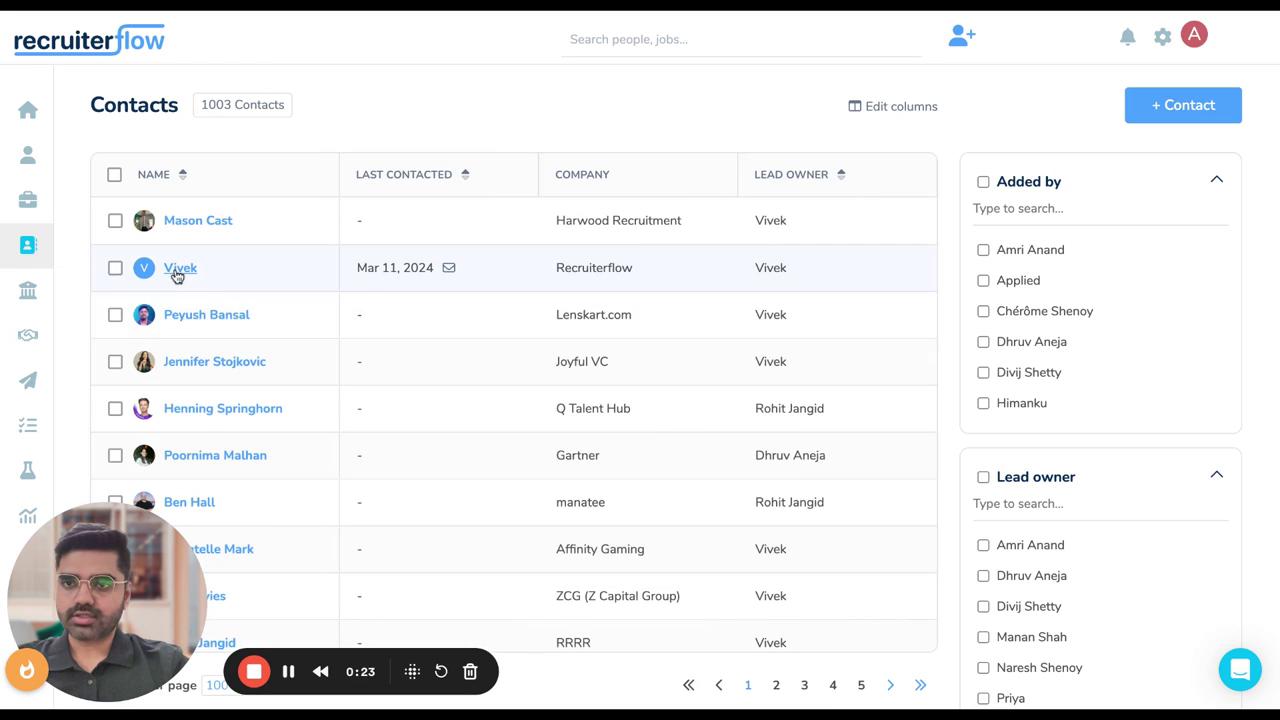
click(115, 221)
click(115, 268)
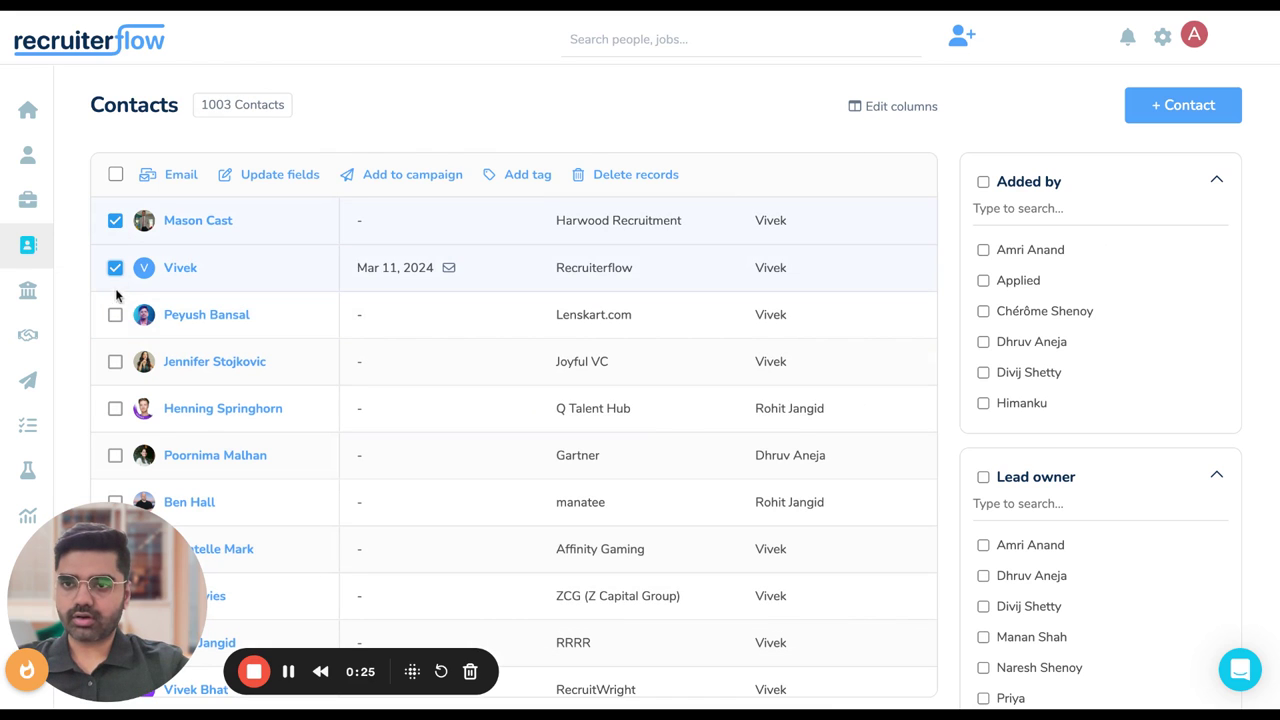
click(115, 315)
click(115, 362)
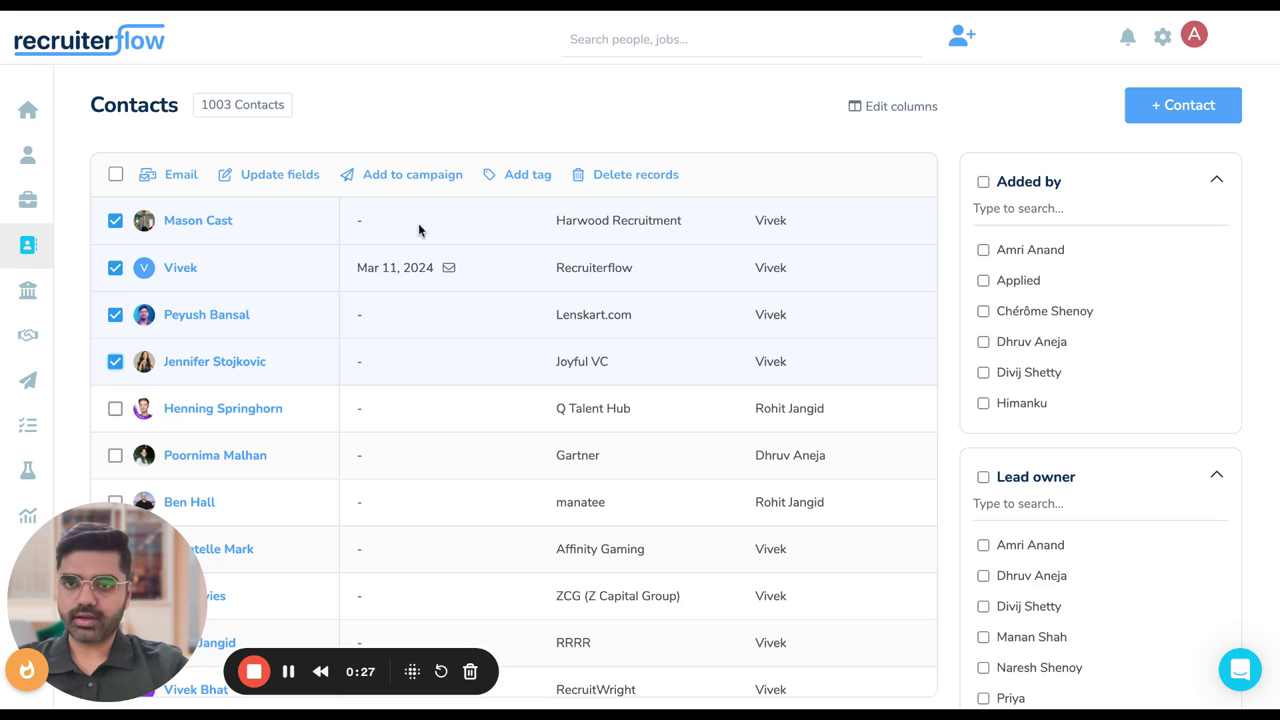
click(289, 176)
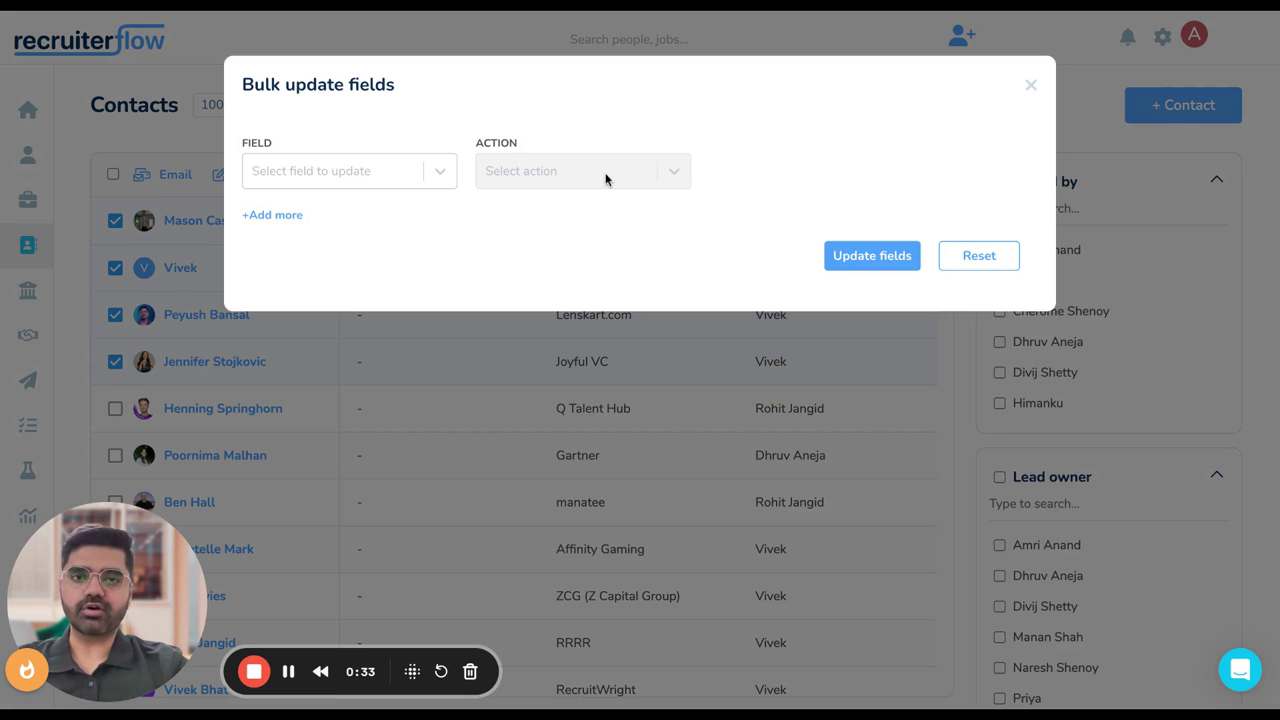
click(1034, 86)
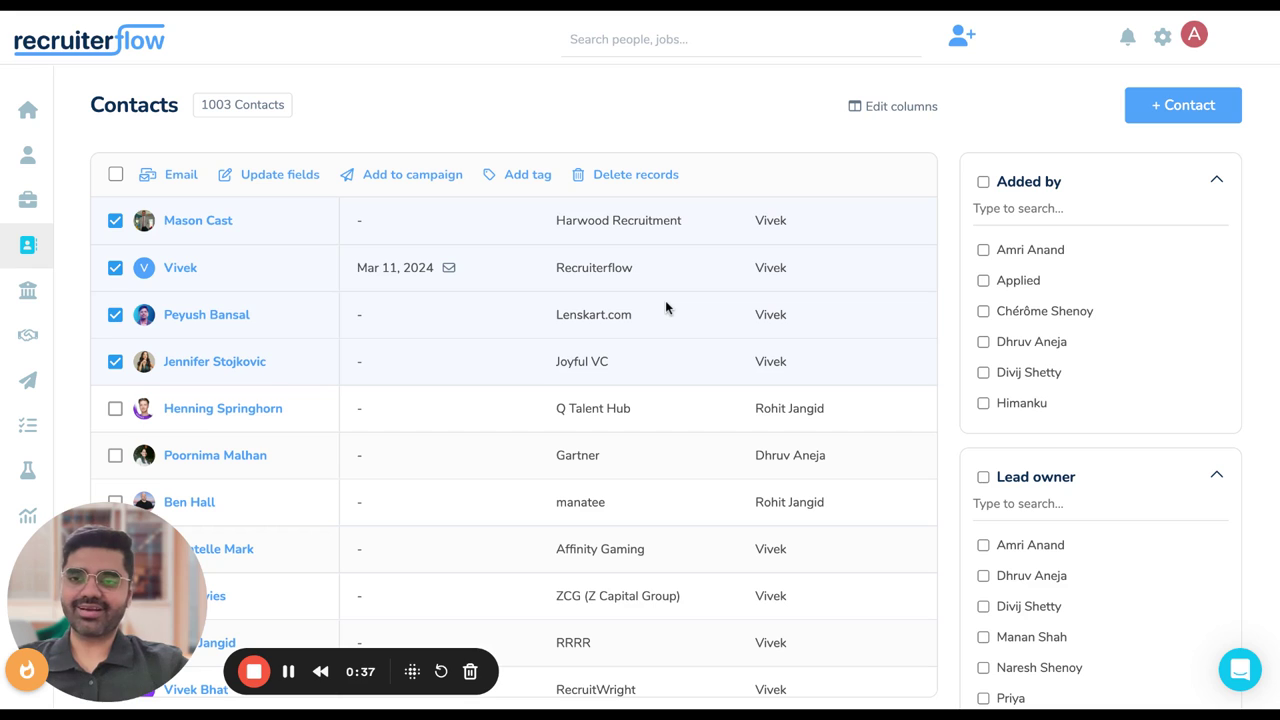